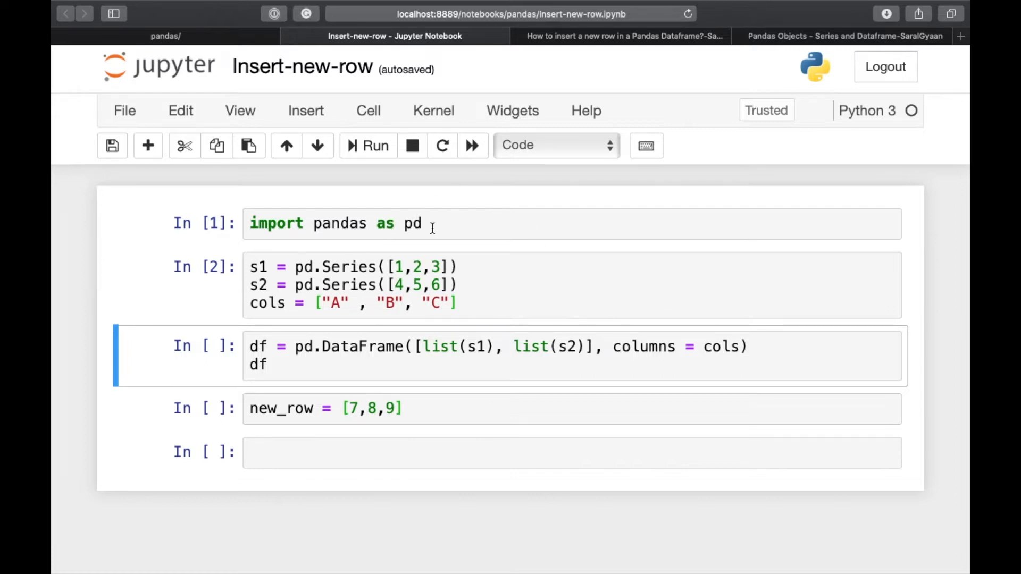
Step: Select the pandas import cell at the top of Insert-new-row.ipynb for editing
click(431, 229)
Step: Run the import, the s1/s2/cols cell and the df cell so df shows as a 2×3 A/B/C table
key(shift+Return)
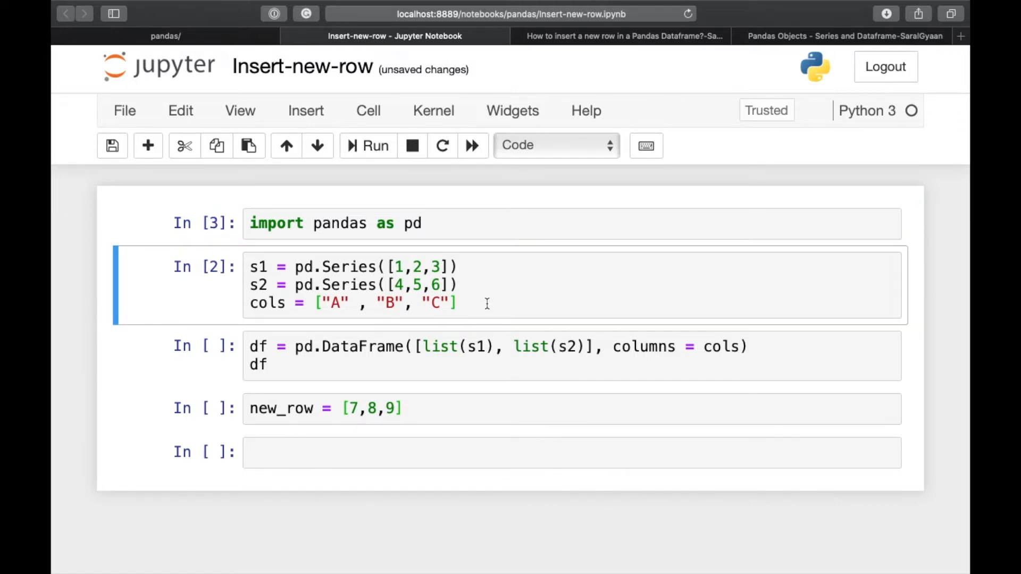
click(487, 304)
key(shift+Return)
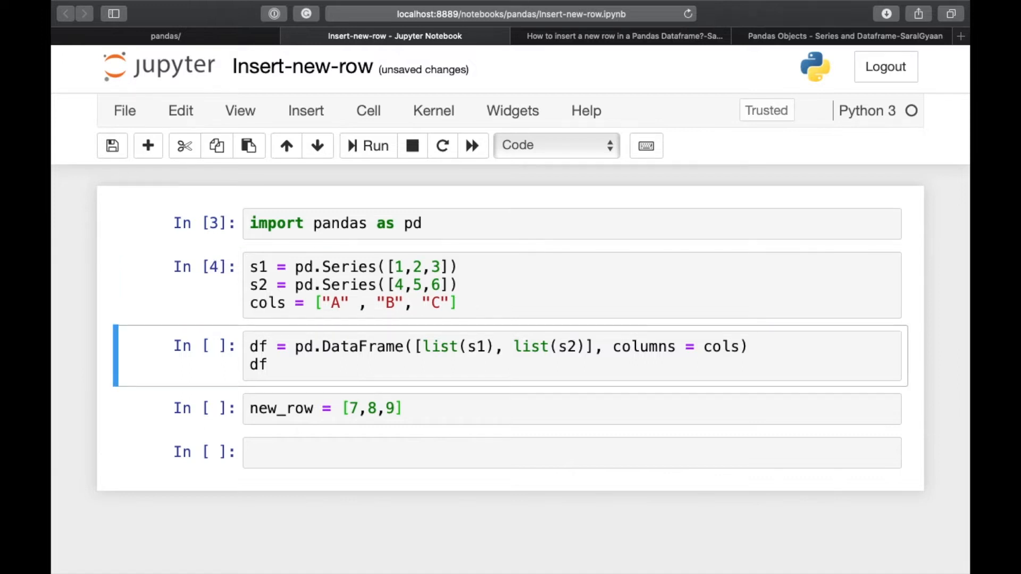
key(shift+Return)
scroll(335, 342, down, 2)
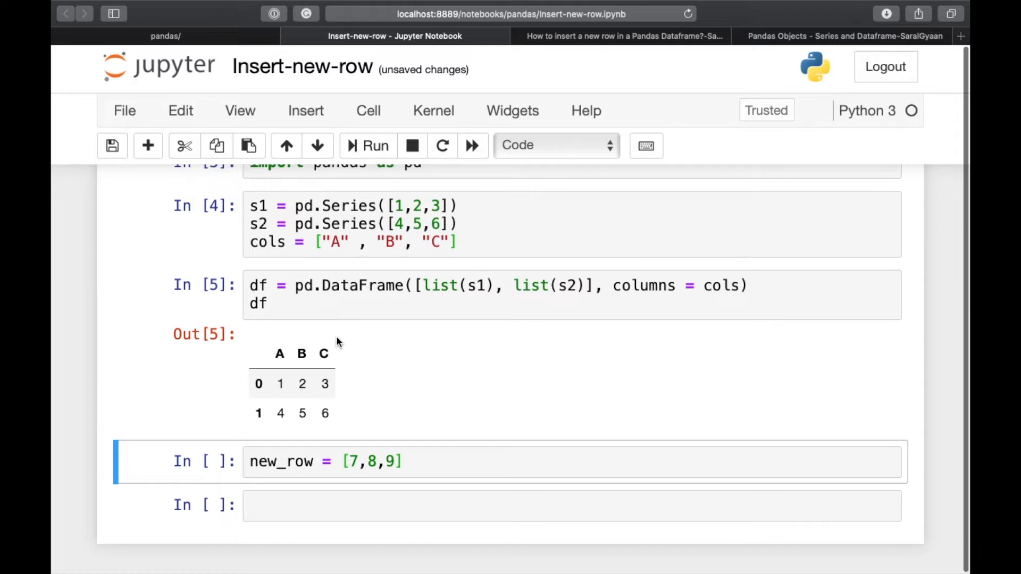
click(797, 36)
scroll(619, 255, down, 1)
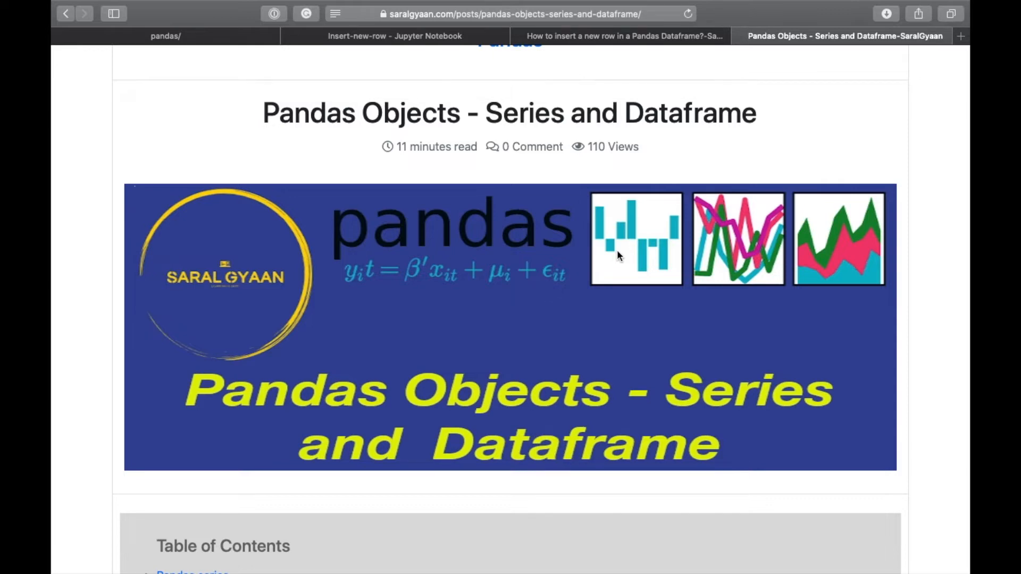
Step: Return from the Pandas Objects article to the notebook and start the empty cell below new_row
key(super+2)
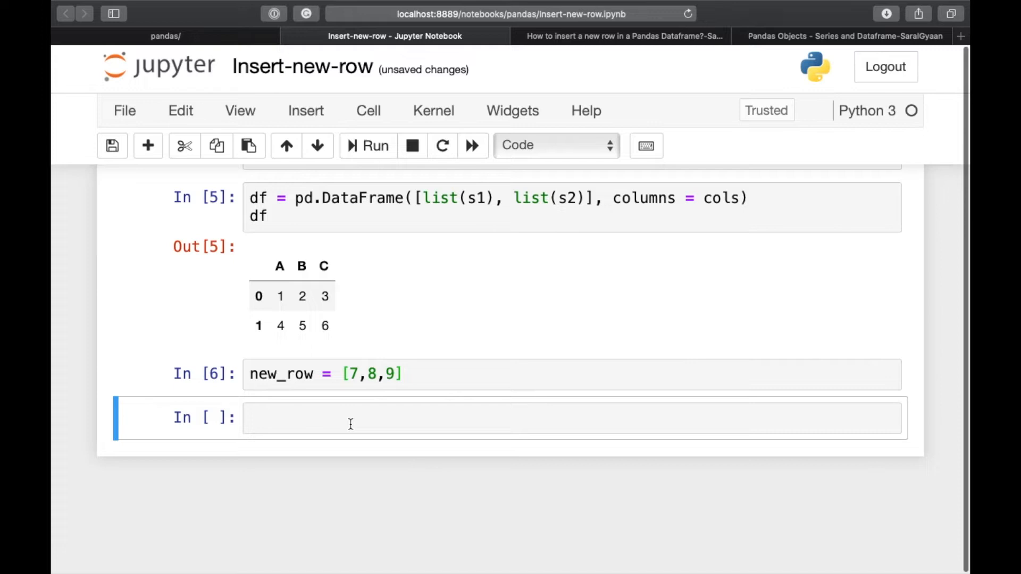
click(350, 424)
text(df.)
text(loc[)
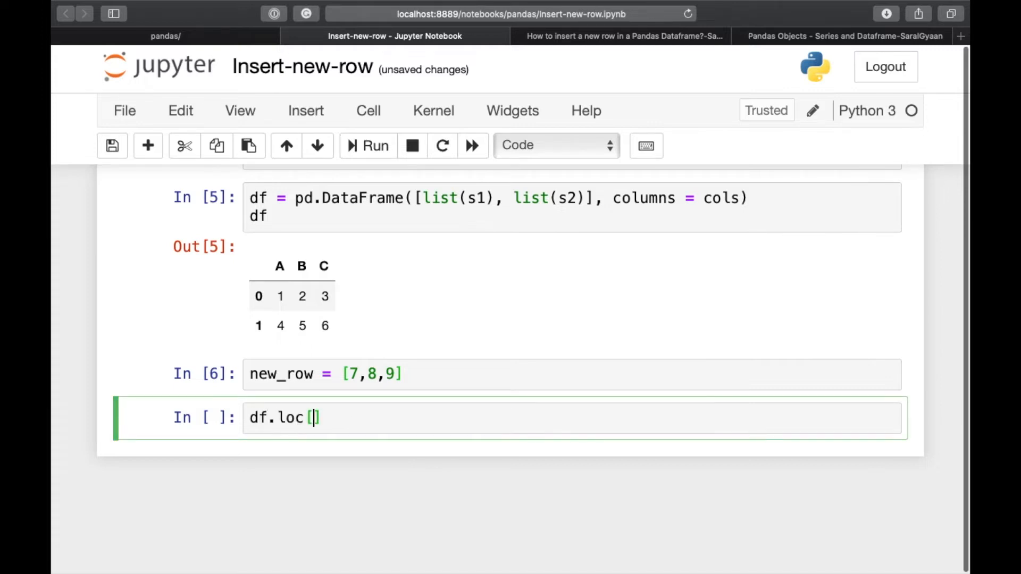
text(-1] = n)
text(ew_row)
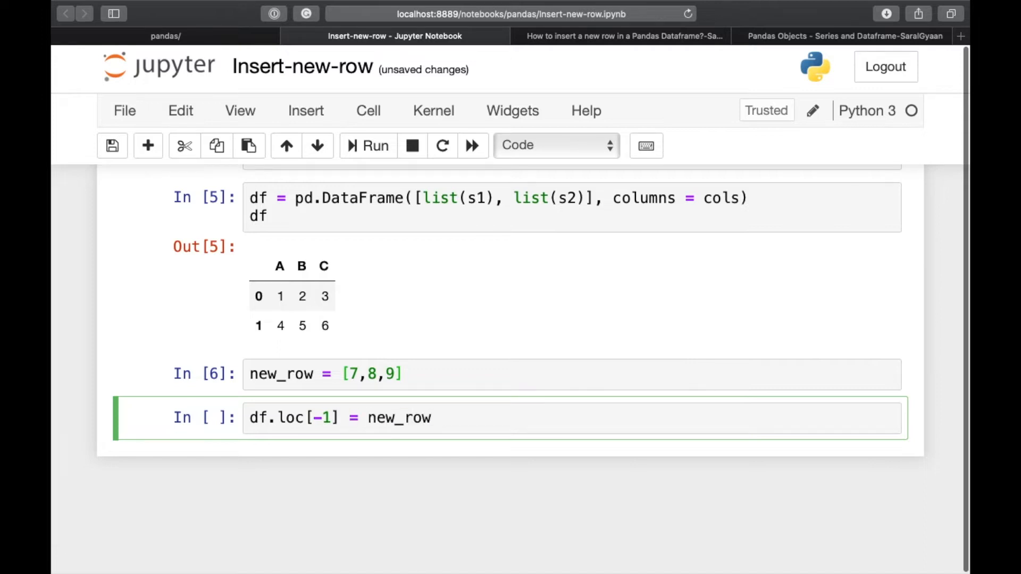
Step: Append new_row with df.loc[-1], show df, then renumber rows 0–2 with df.reset_index(drop=True)
key(shift+Return)
text(df)
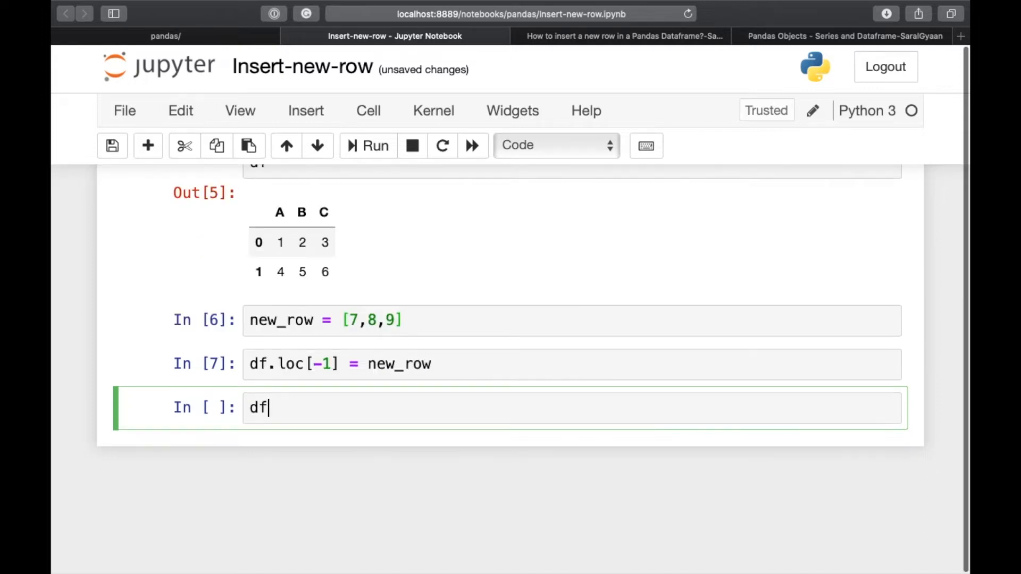
key(shift+Return)
scroll(263, 524, down, 2)
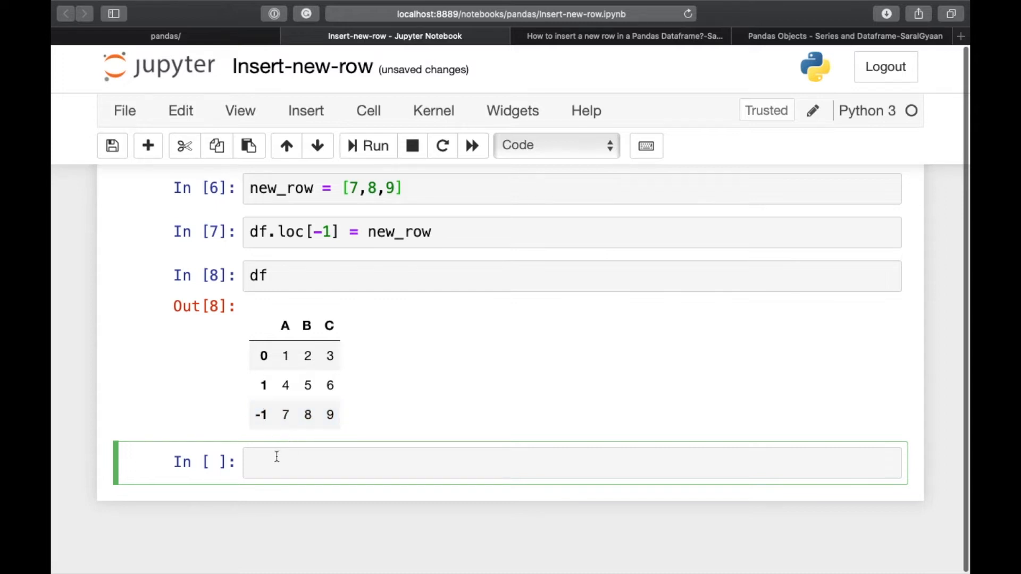
text(df.reset)
text(_index()
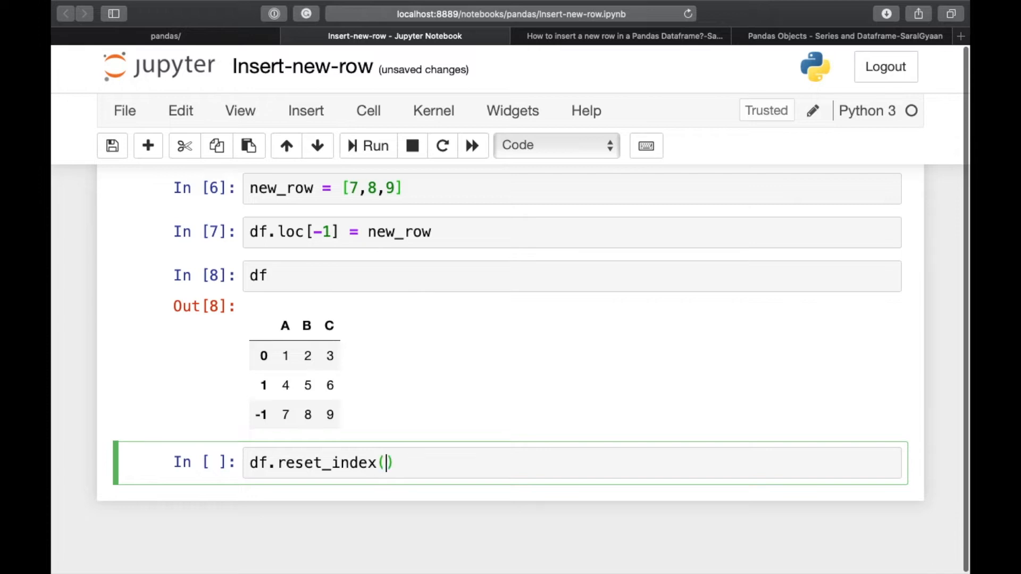
text(drop)
text( = True)
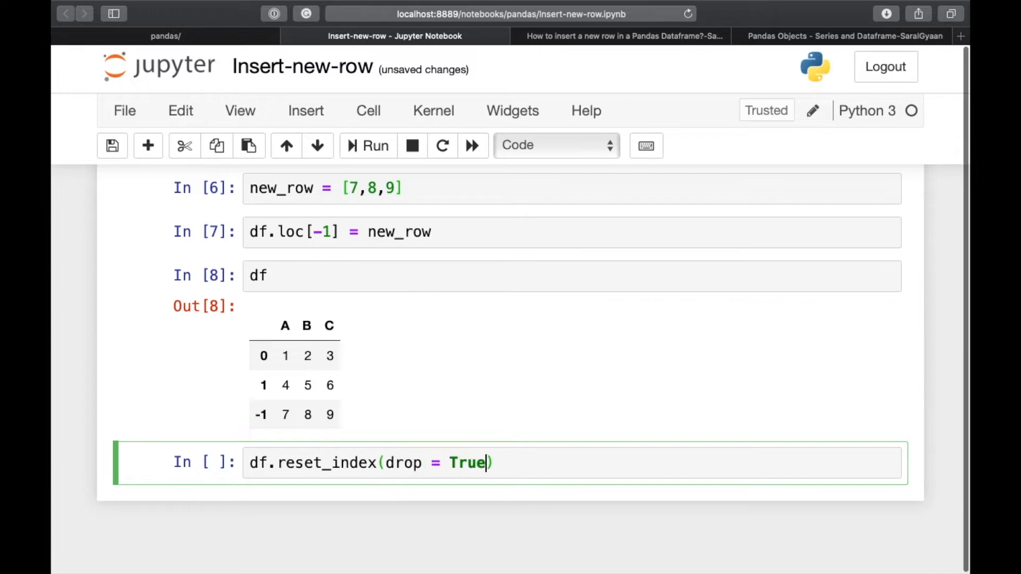
key(shift+Return)
scroll(298, 485, down, 2)
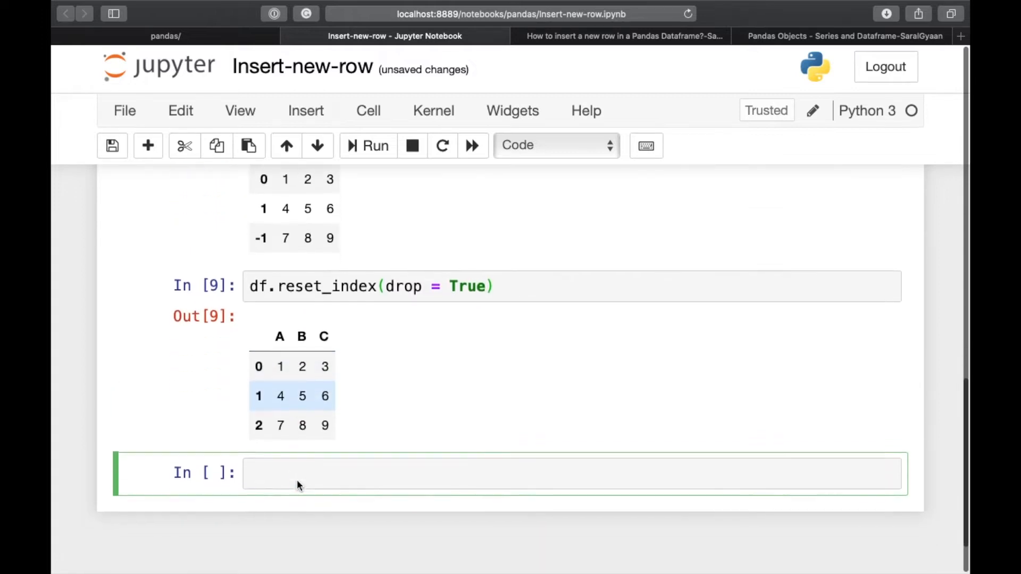
scroll(298, 485, down, 1)
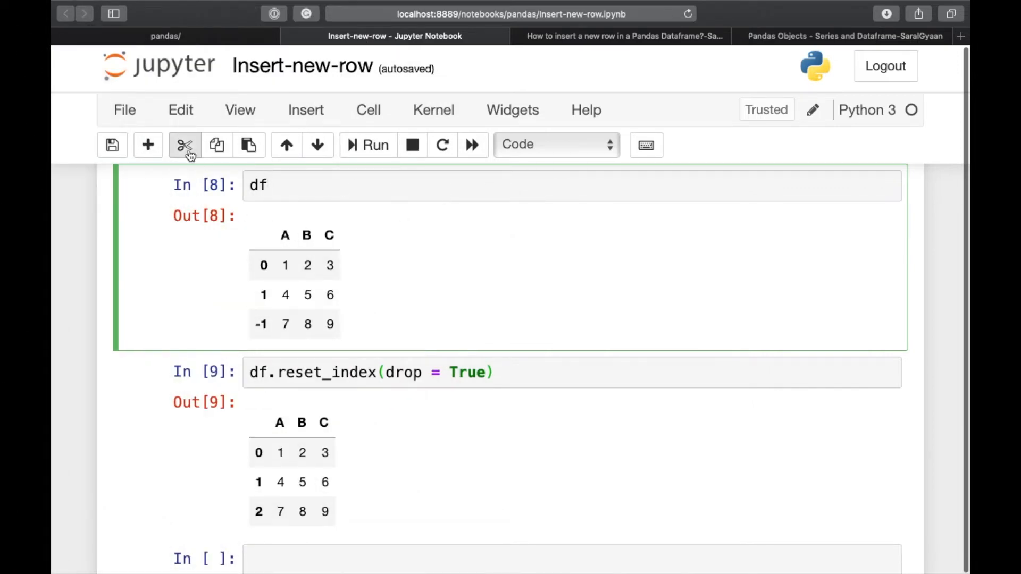
click(184, 148)
Step: Remove the reset_index cell and build new_df, a one-row DataFrame [7,8,9] with cols, and display it
click(295, 220)
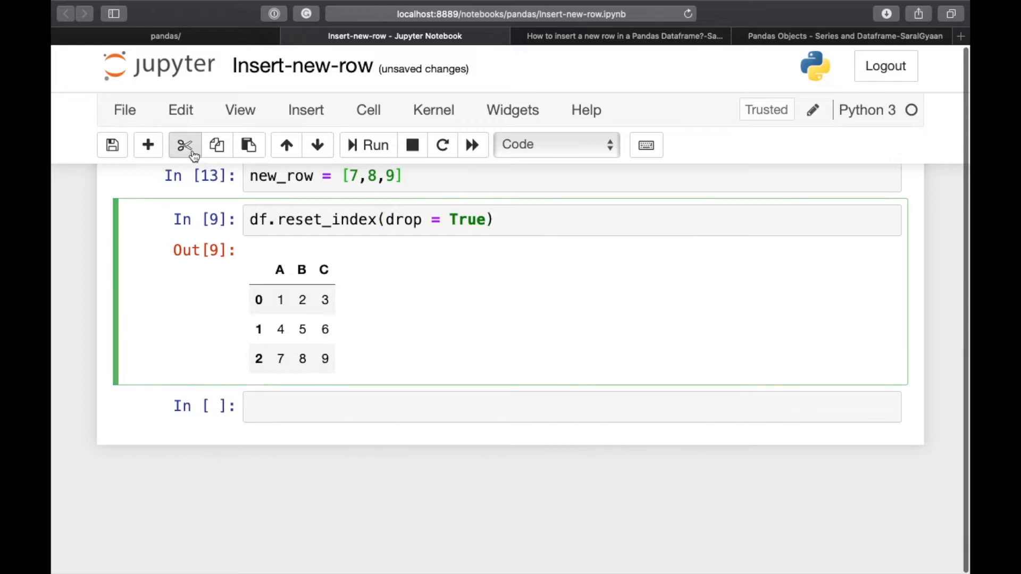
click(186, 147)
click(421, 364)
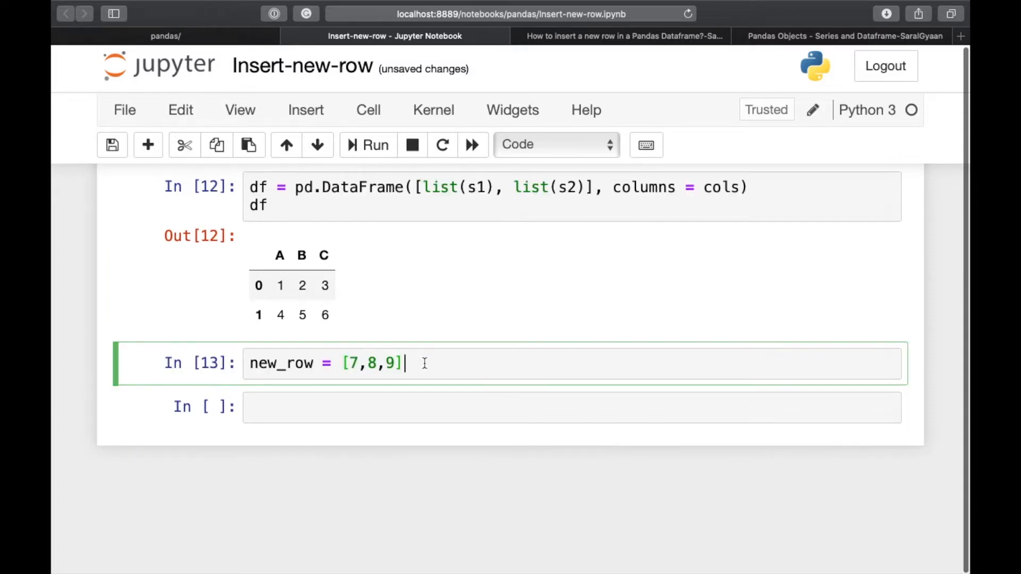
click(325, 415)
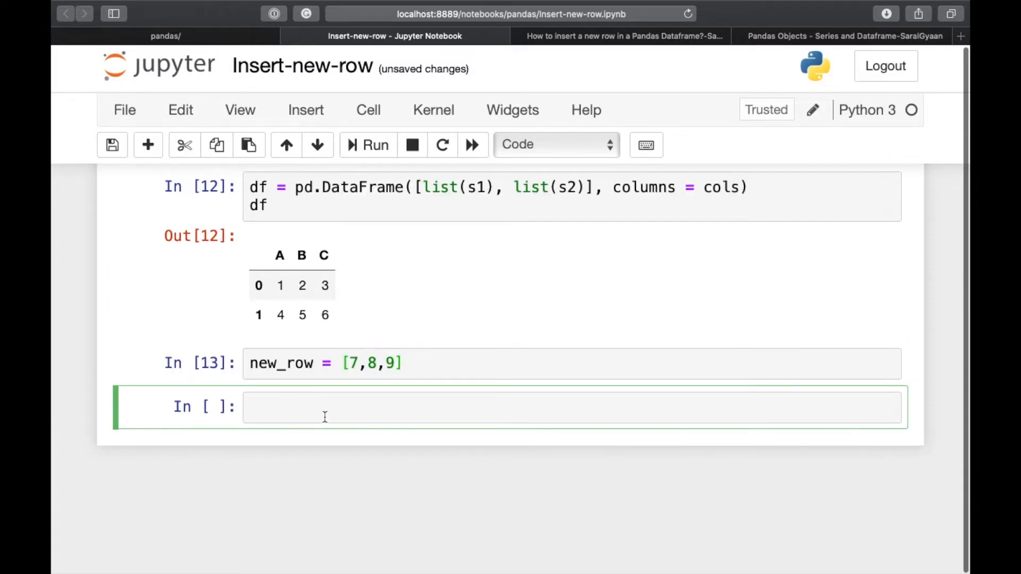
text(new_df )
text(= pd.Da)
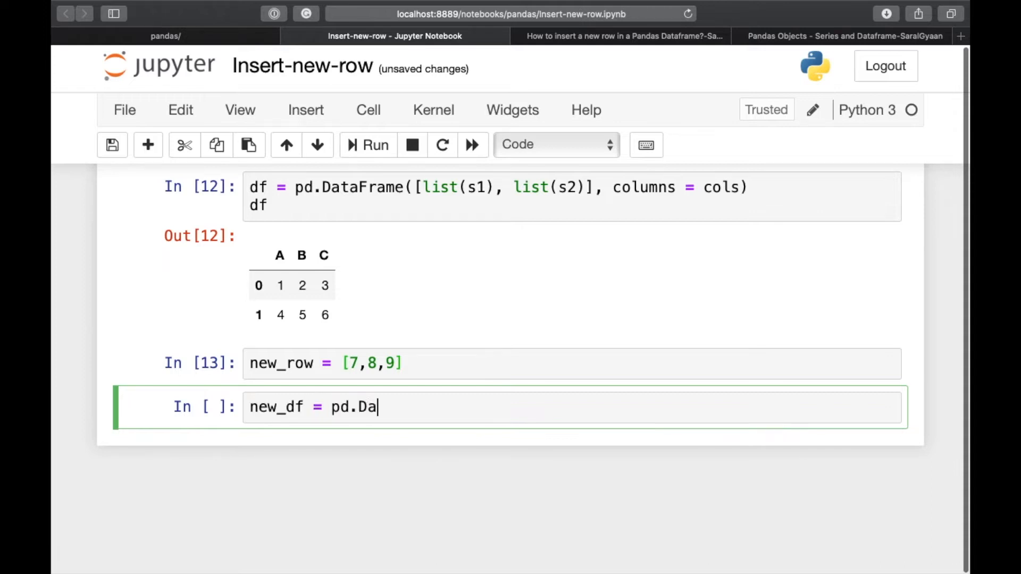
text(taFrame()
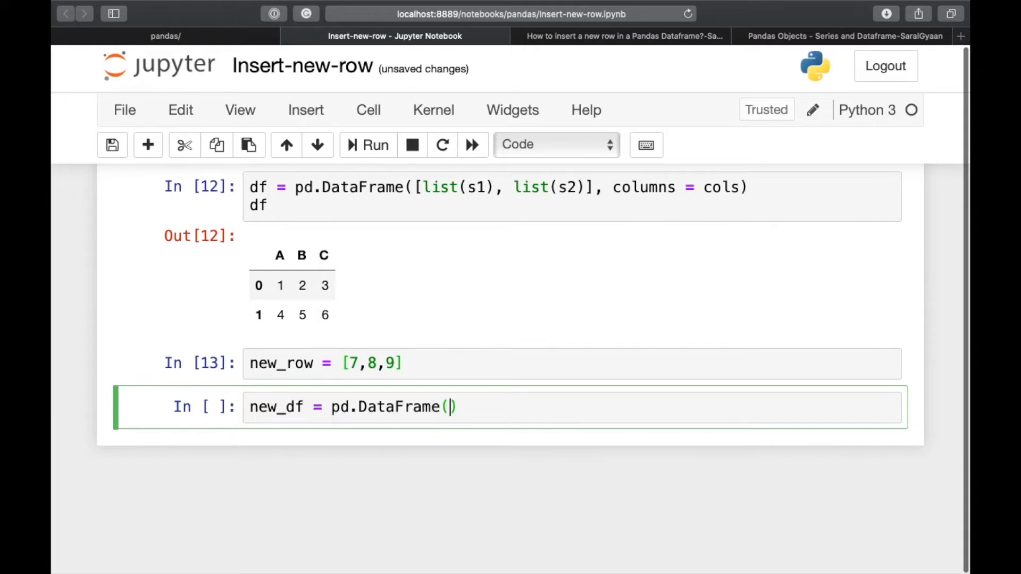
text([)
text(new_r)
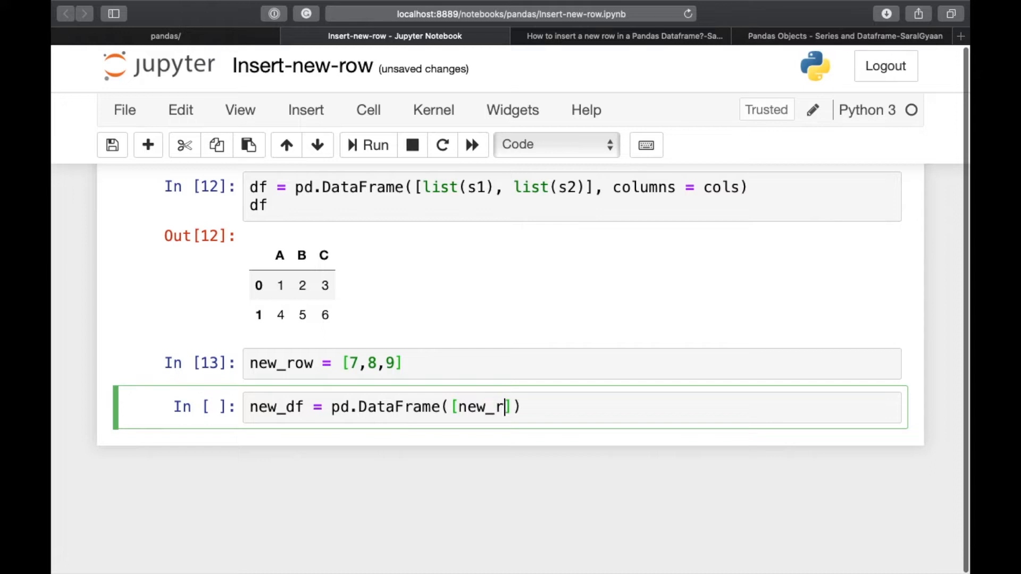
text(ow], colu)
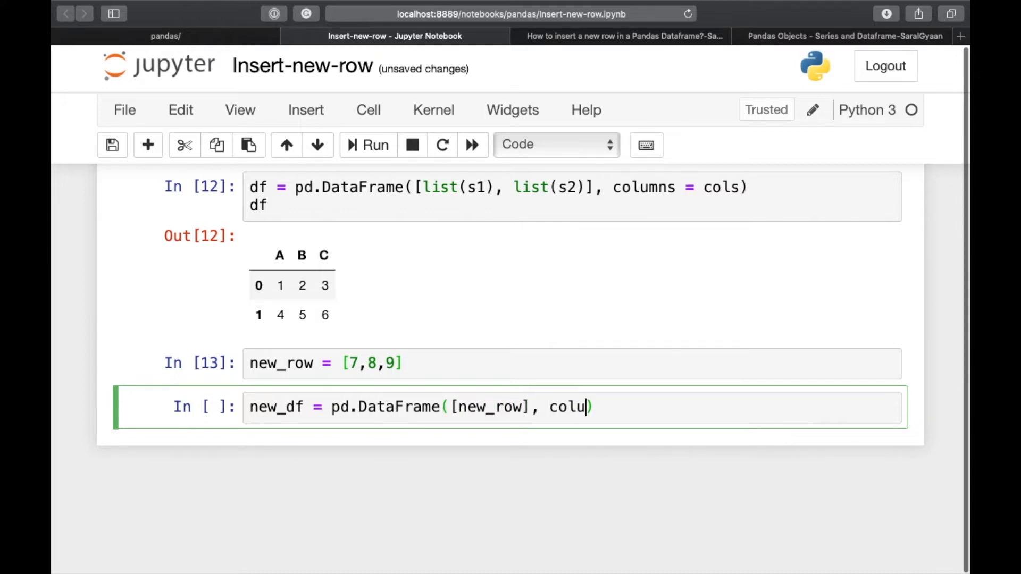
text(mns = co)
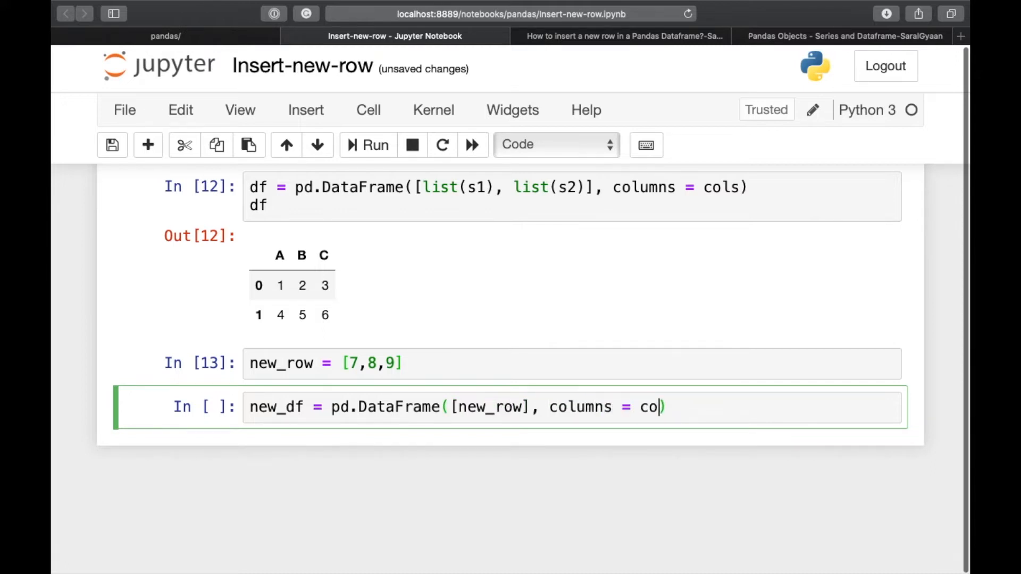
text(ls)
key(Right)
key(shift+Return)
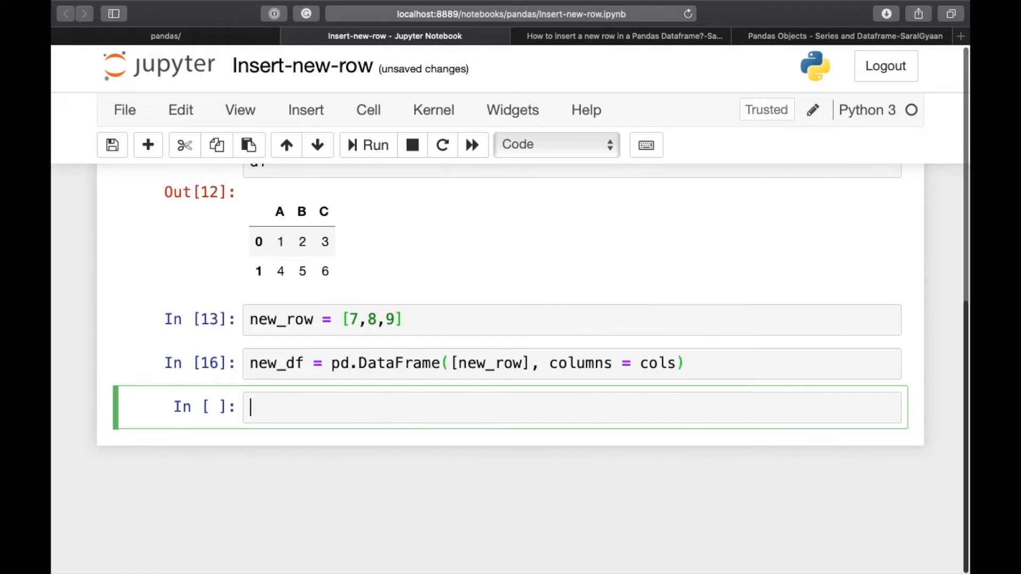
text(new_df)
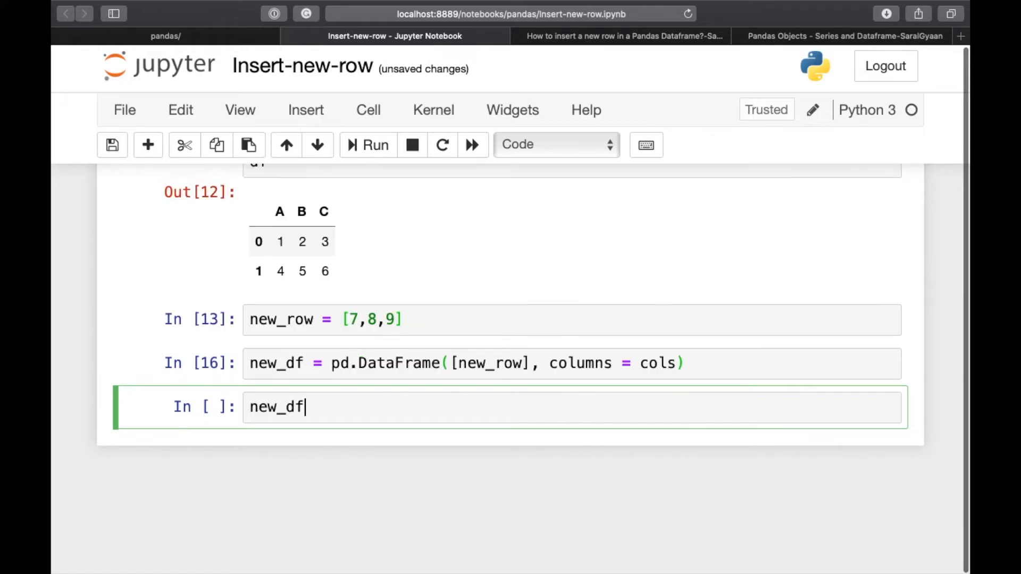
key(shift+Return)
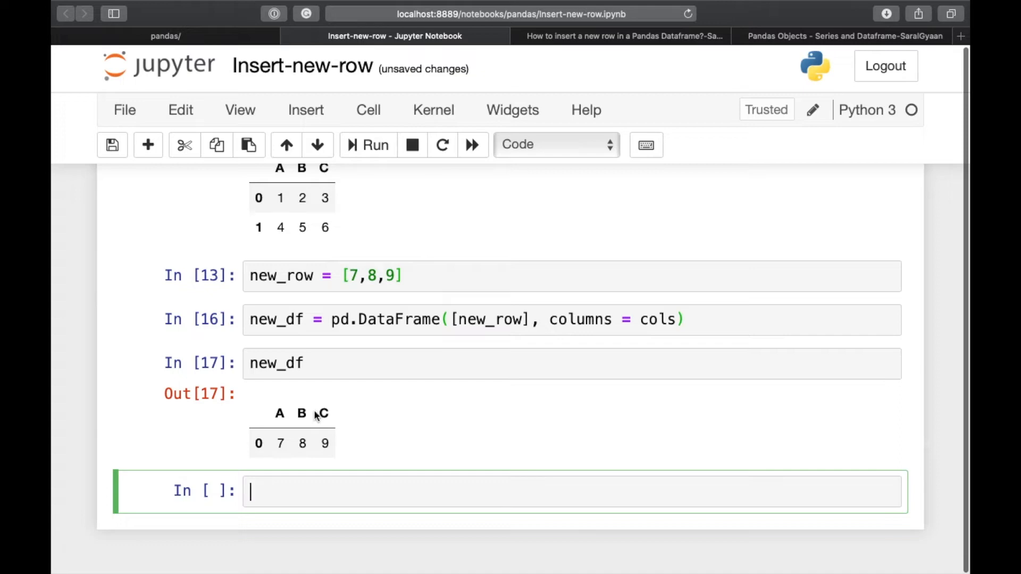
scroll(326, 410, up, 1)
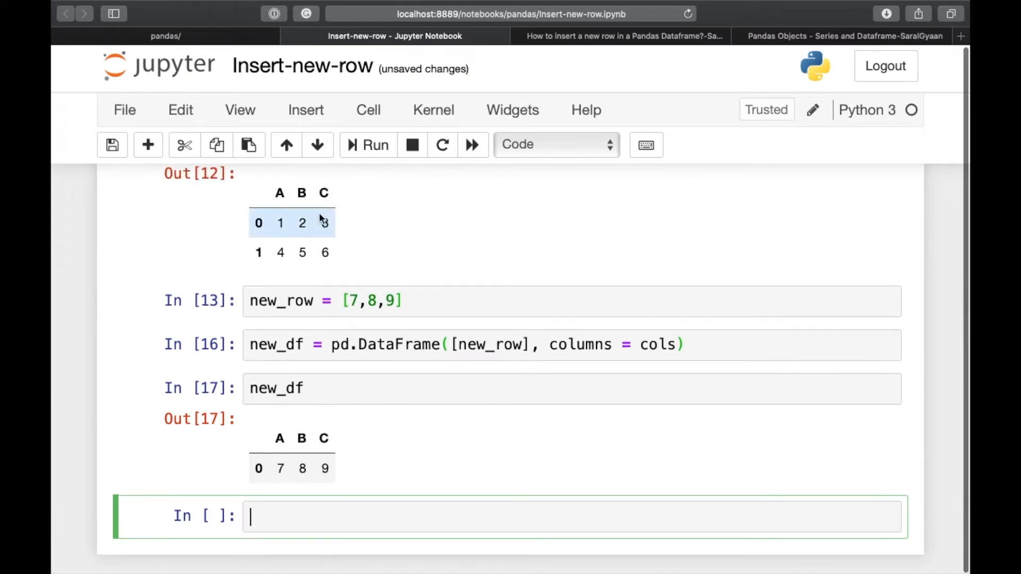
scroll(324, 222, up, 1)
scroll(324, 255, down, 4)
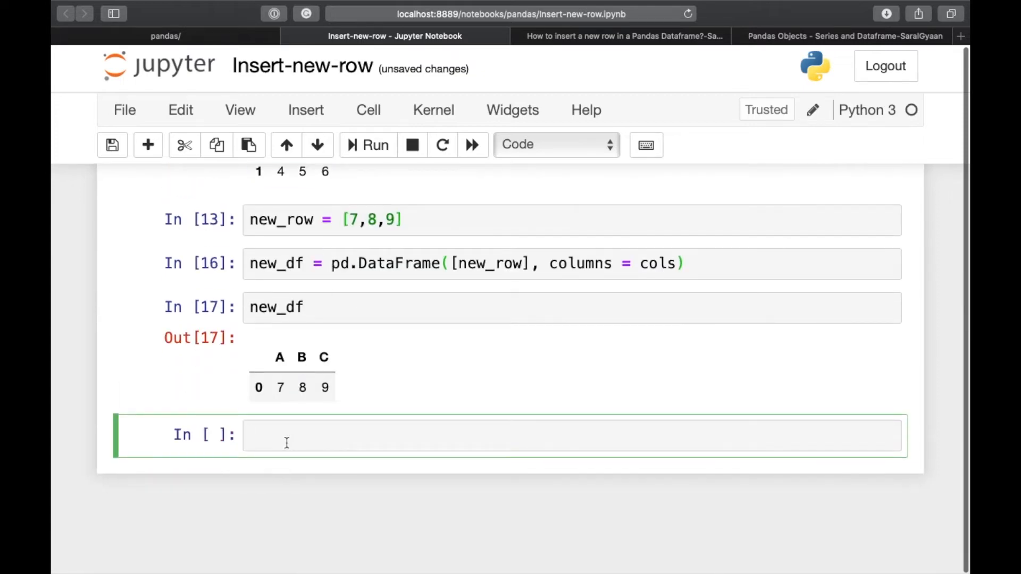
text(df = pd.)
text(concat()
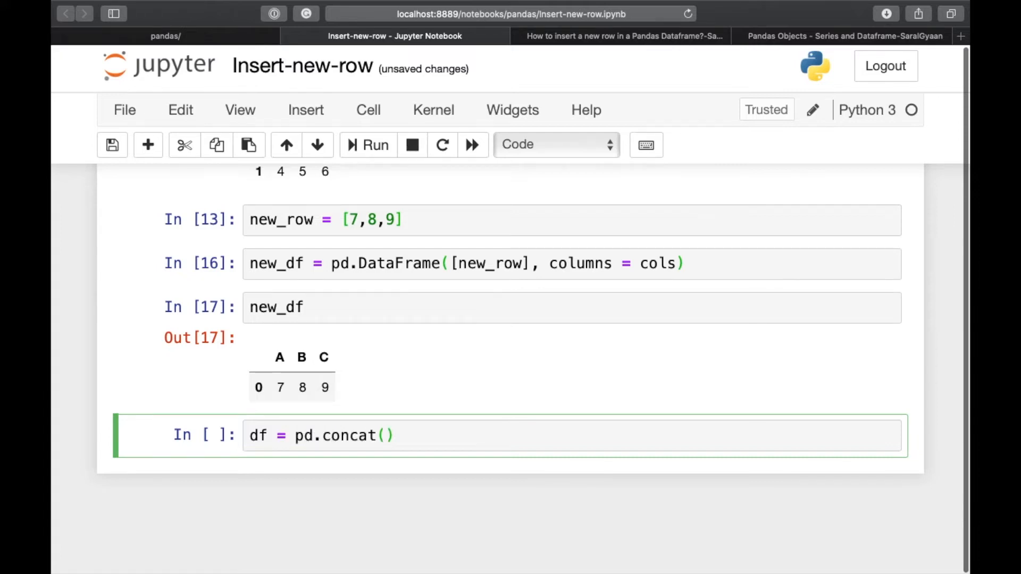
text([df)
text(, new_df])
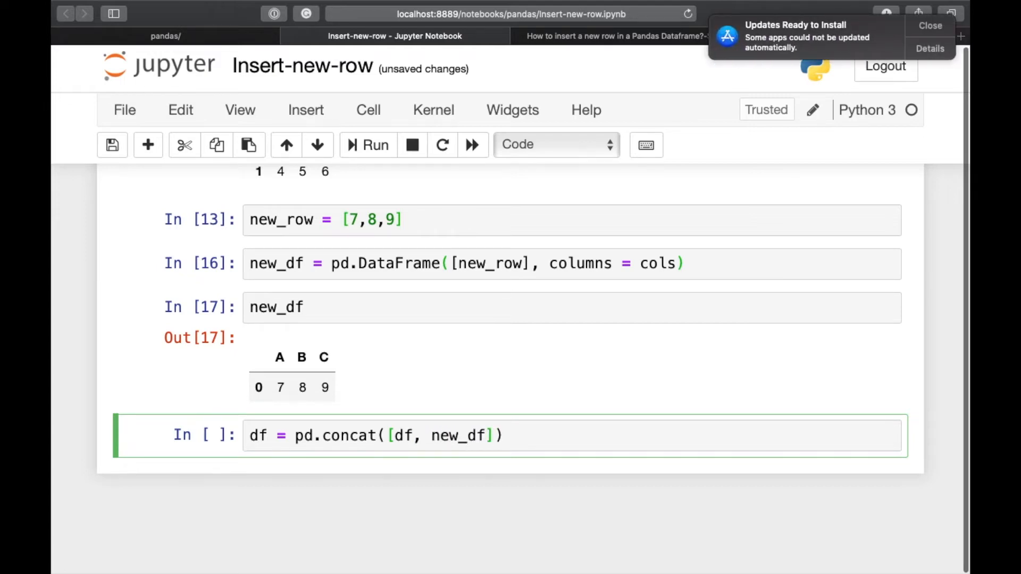
Step: Concatenate with df = pd.concat([df, new_df]) and show the three-row df indexed 0, 1, 0
key(shift+Return)
text(df)
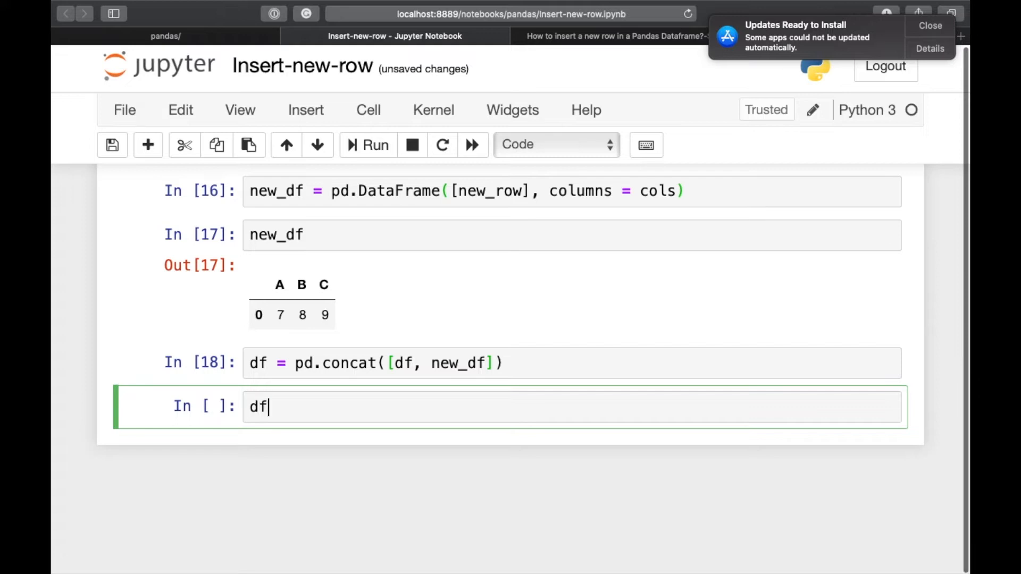
key(shift+Return)
scroll(272, 532, down, 2)
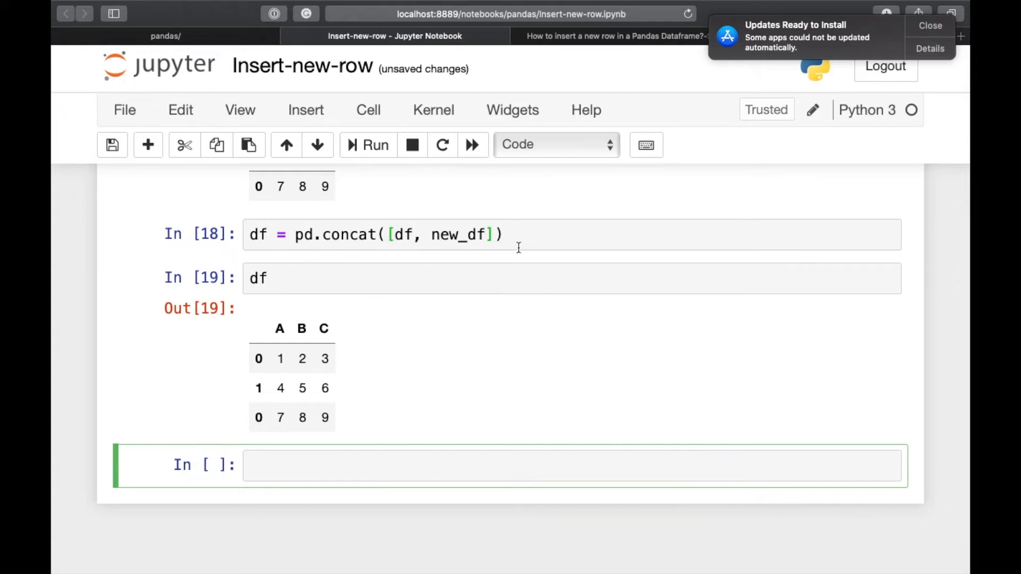
Step: Add ignore_index = True to pd.concat and rerun every cell so df is indexed 0, 1, 2
click(501, 237)
text(, )
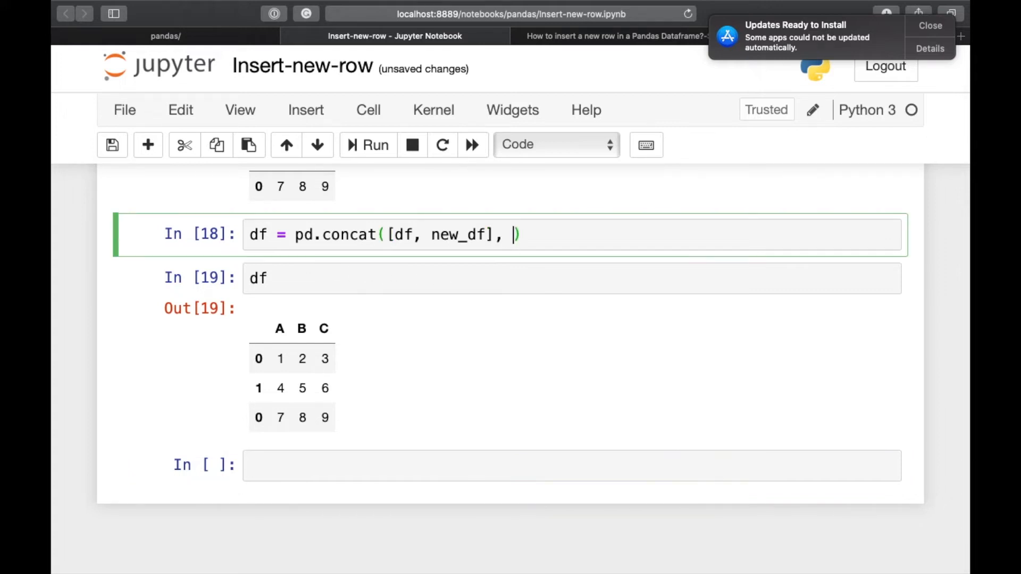
text(ignore_i)
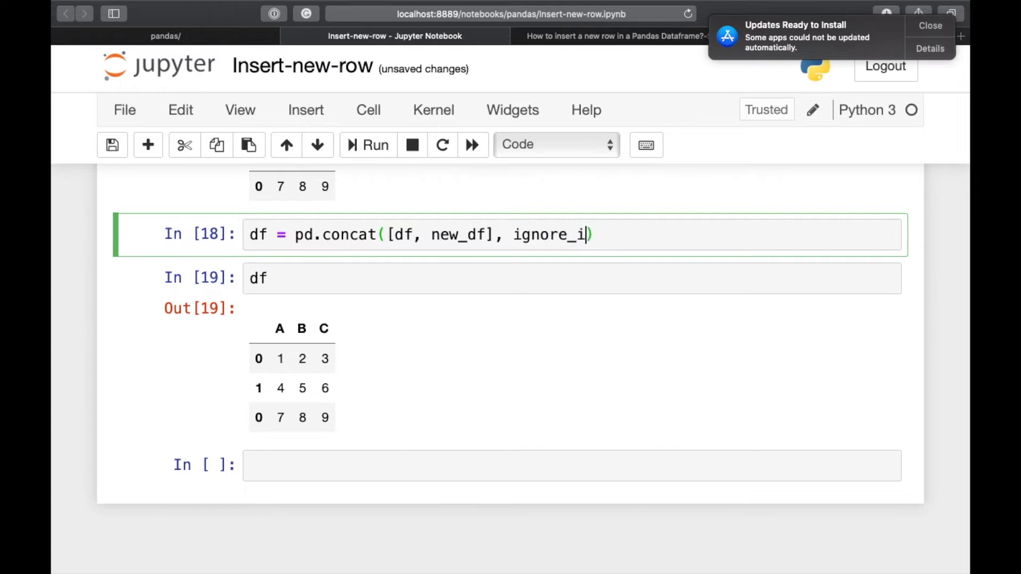
text(ndex =)
text( True)
scroll(511, 367, up, 3)
scroll(399, 244, up, 2)
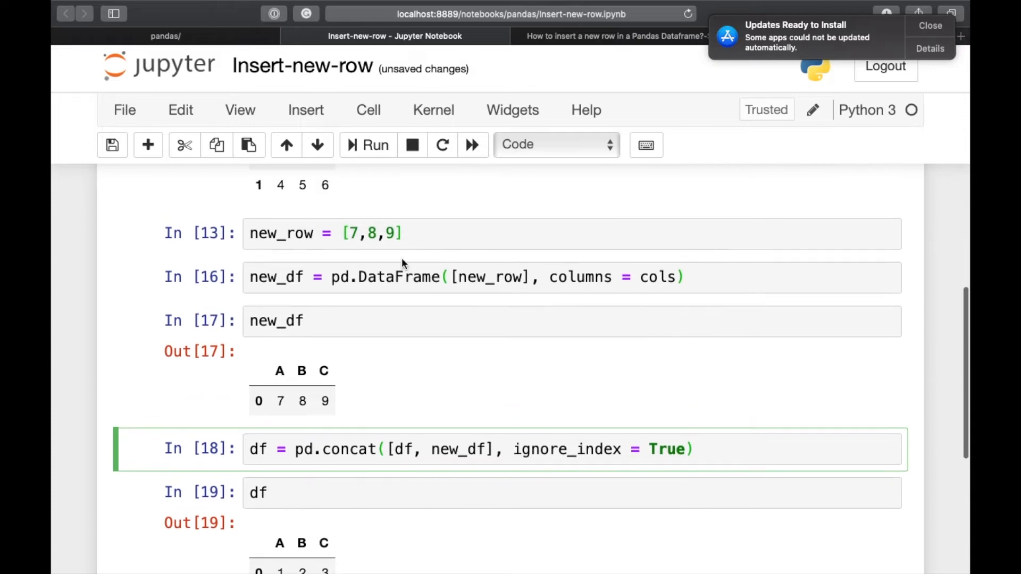
scroll(399, 245, up, 3)
scroll(400, 244, up, 2)
scroll(399, 244, up, 1)
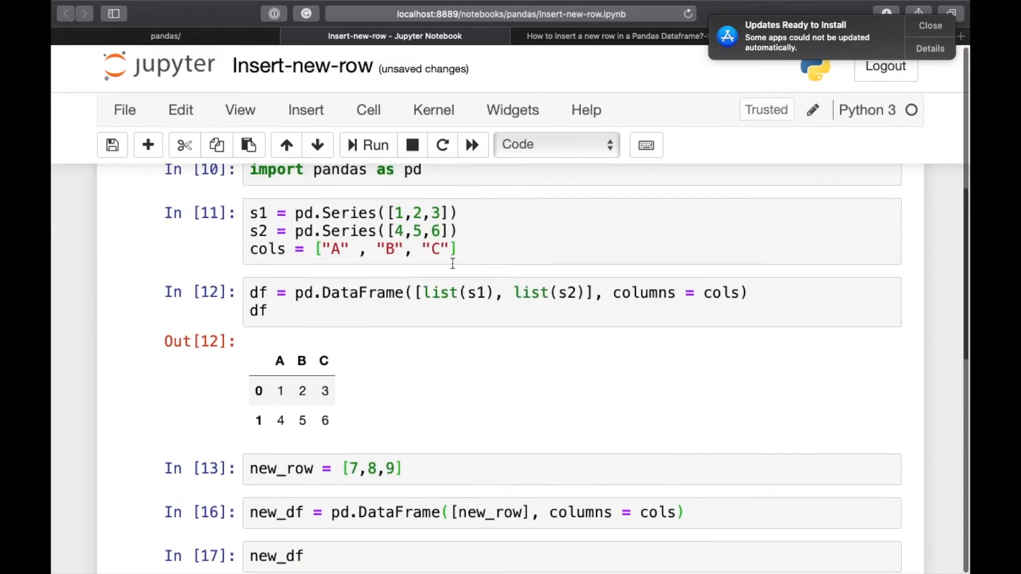
click(486, 257)
key(shift+Return)
key(shift+Return)
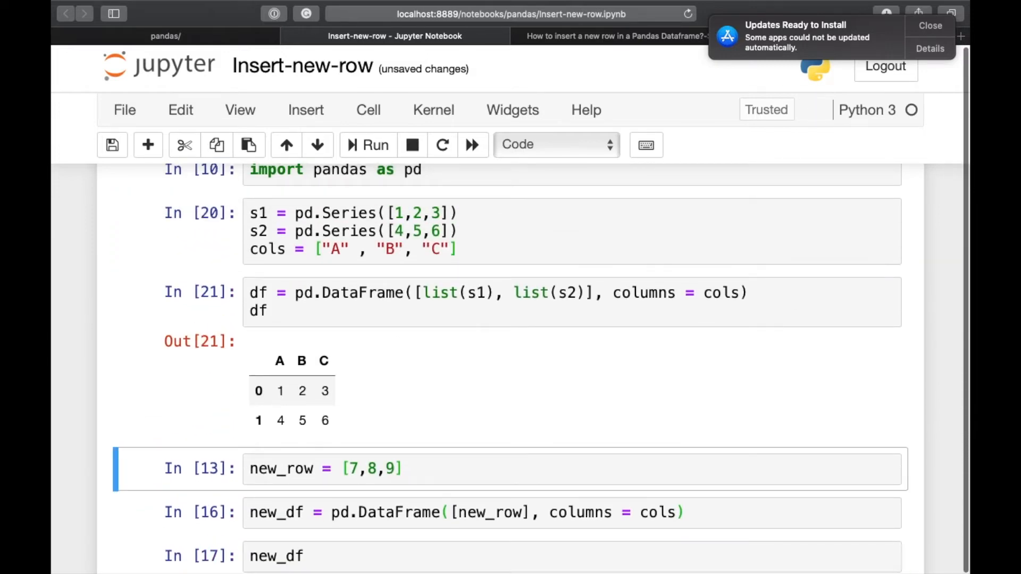
key(shift+Return)
scroll(511, 367, down, 2)
key(shift+Return)
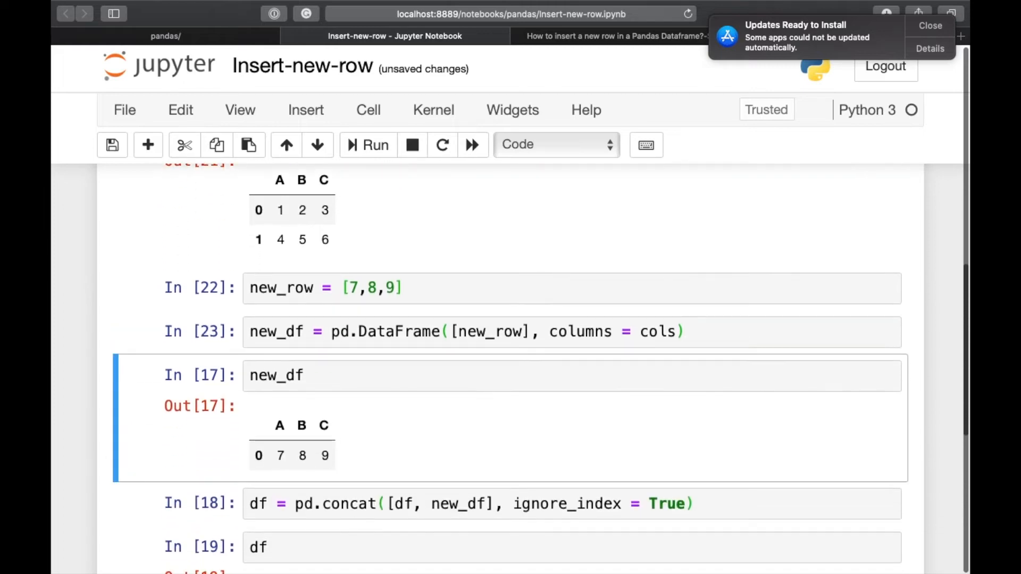
key(shift+Return)
scroll(511, 367, down, 2)
scroll(510, 367, down, 2)
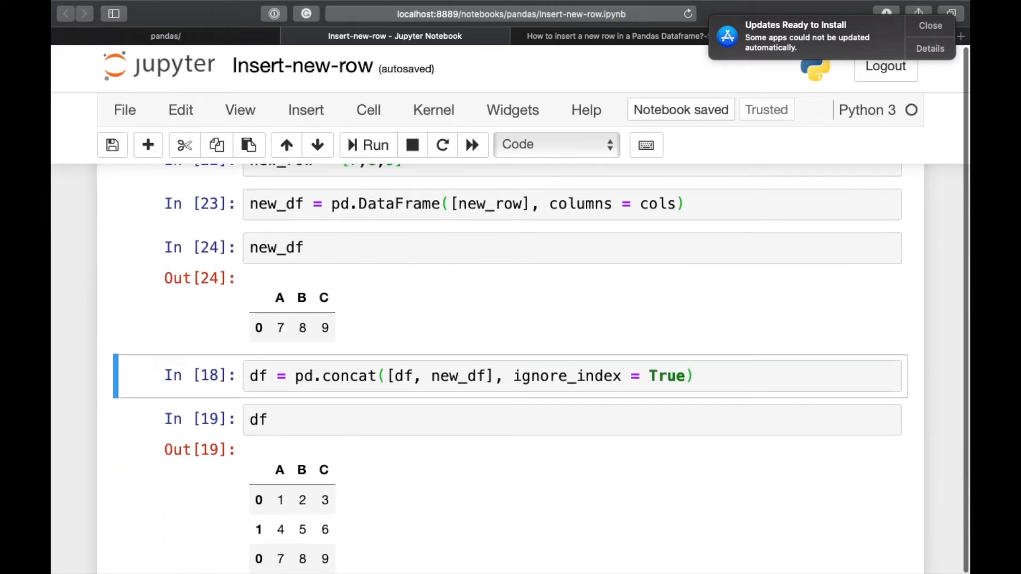
key(shift+Return)
key(shift+Return)
scroll(447, 273, down, 1)
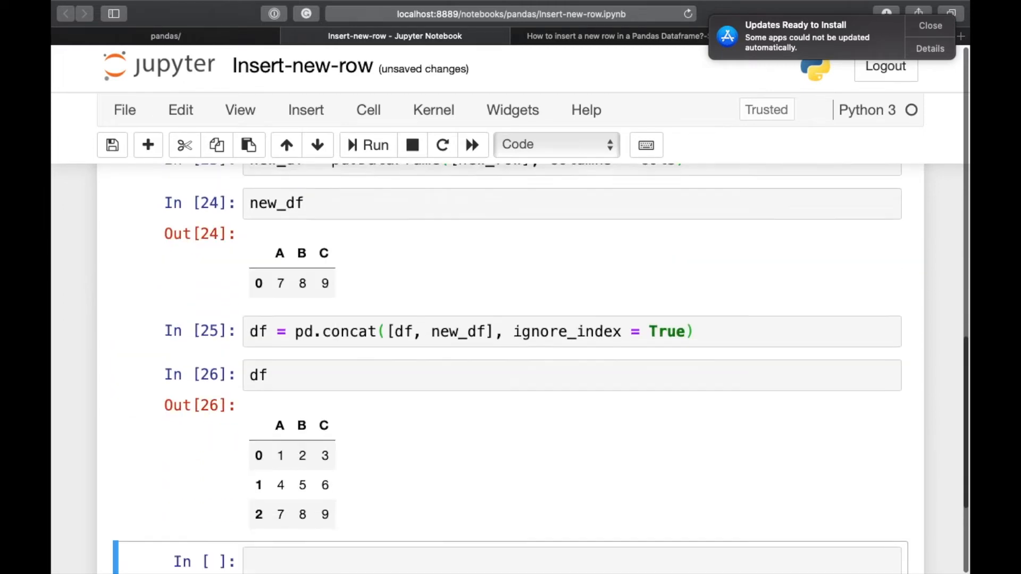
scroll(447, 274, down, 4)
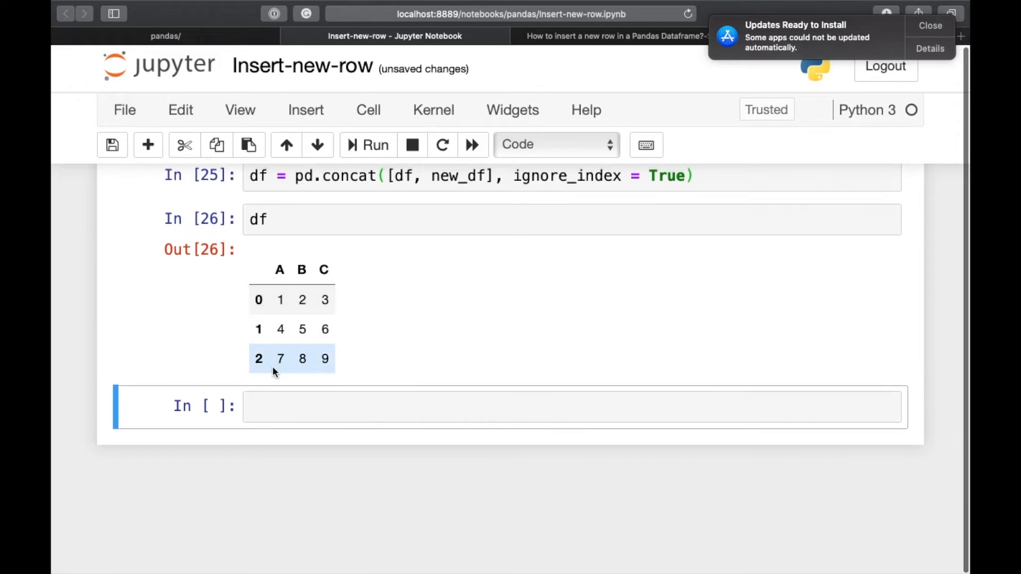
scroll(323, 240, up, 2)
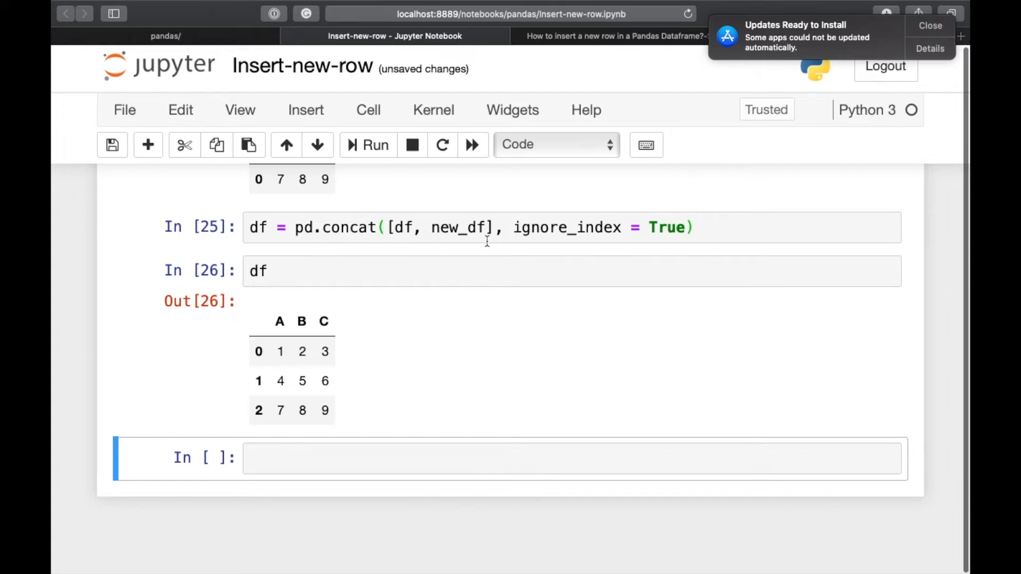
Step: Swap the list to [new_df, df] and Restart & Run All so row 7, 8, 9 comes first
click(413, 229)
key(BackSpace)
key(BackSpace)
text(new_df)
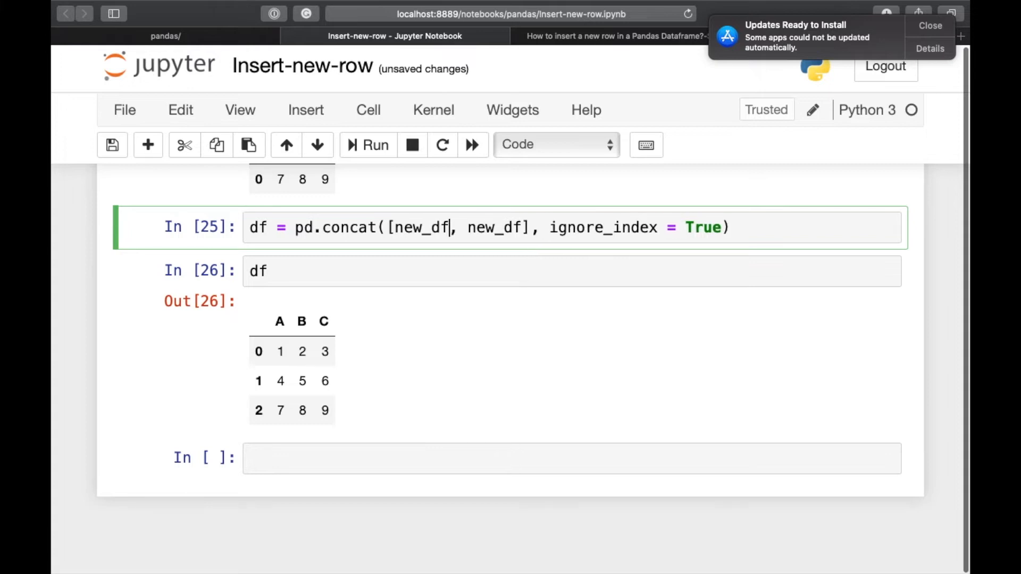
key(Right)
key(Right)
key(BackSpace)
key(BackSpace)
key(BackSpace)
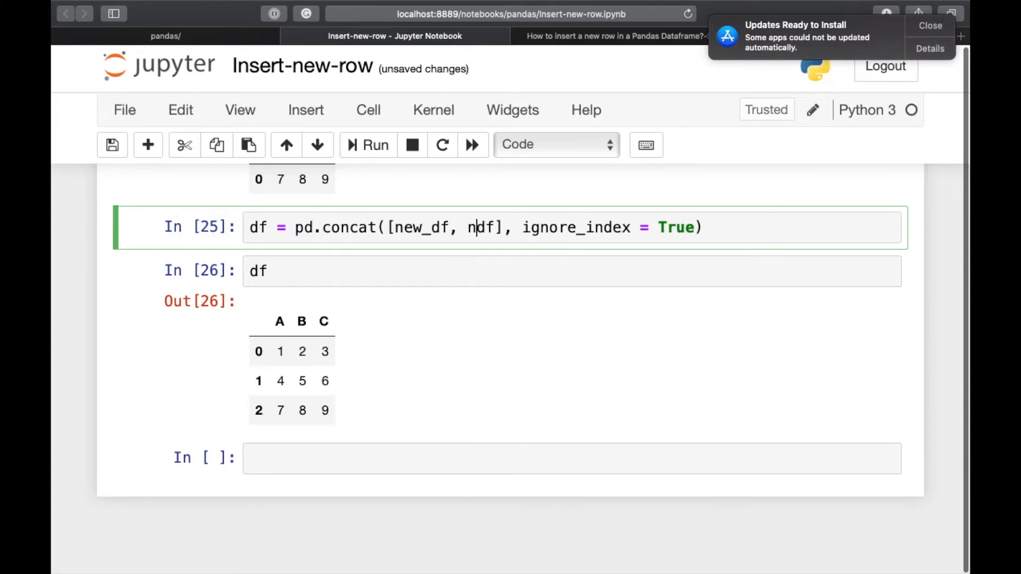
key(BackSpace)
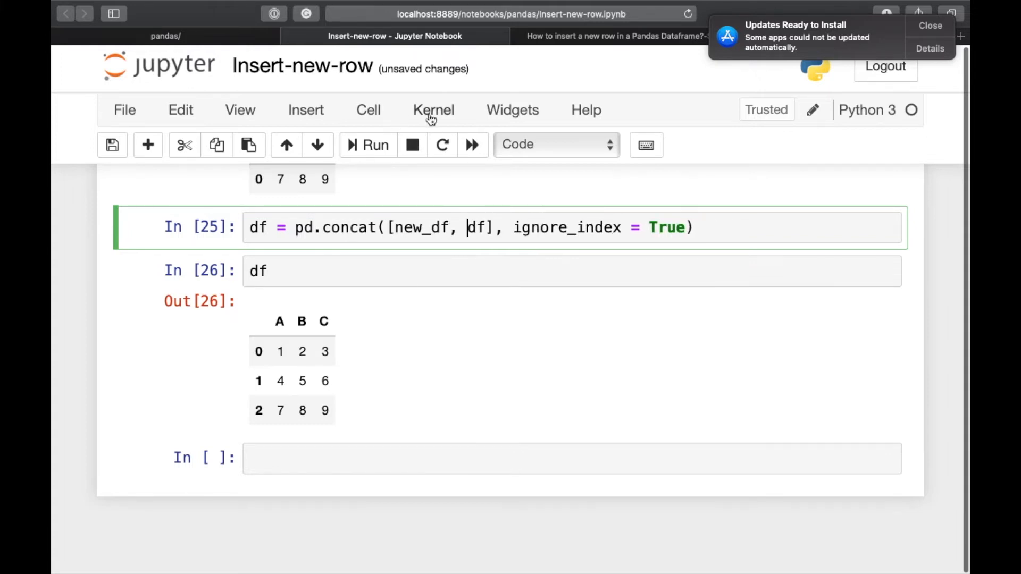
click(433, 112)
click(505, 230)
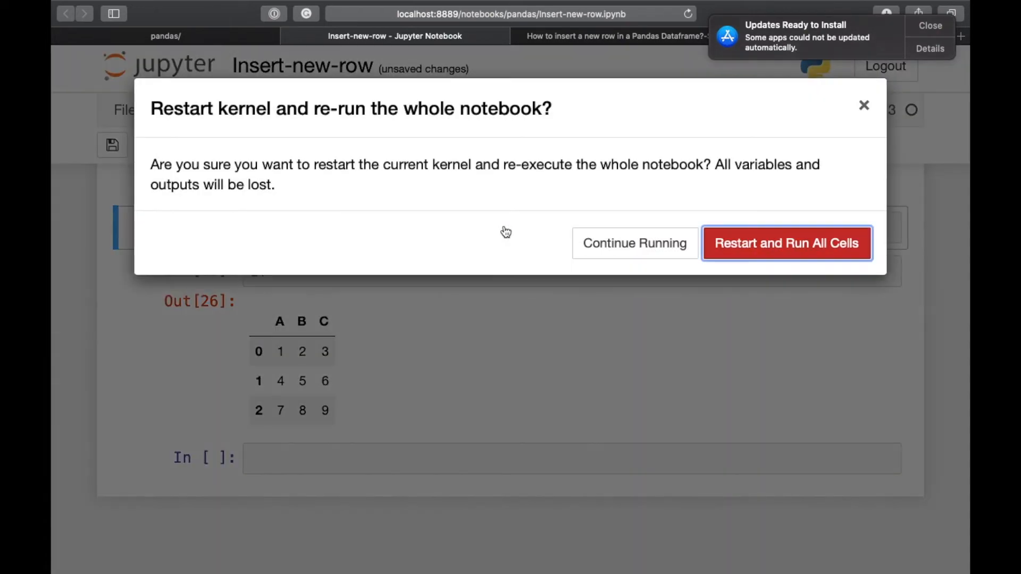
click(768, 252)
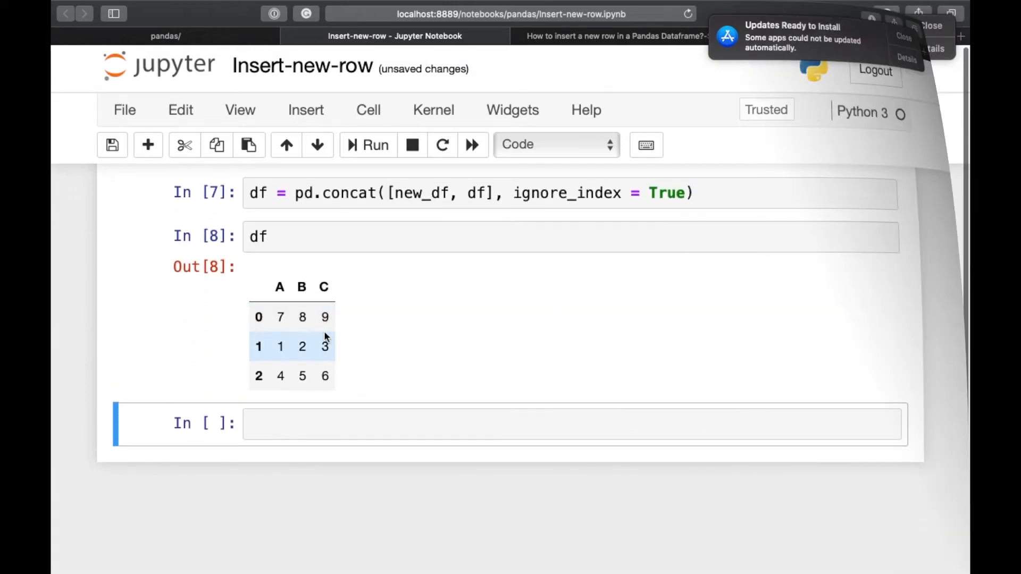
scroll(343, 335, down, 1)
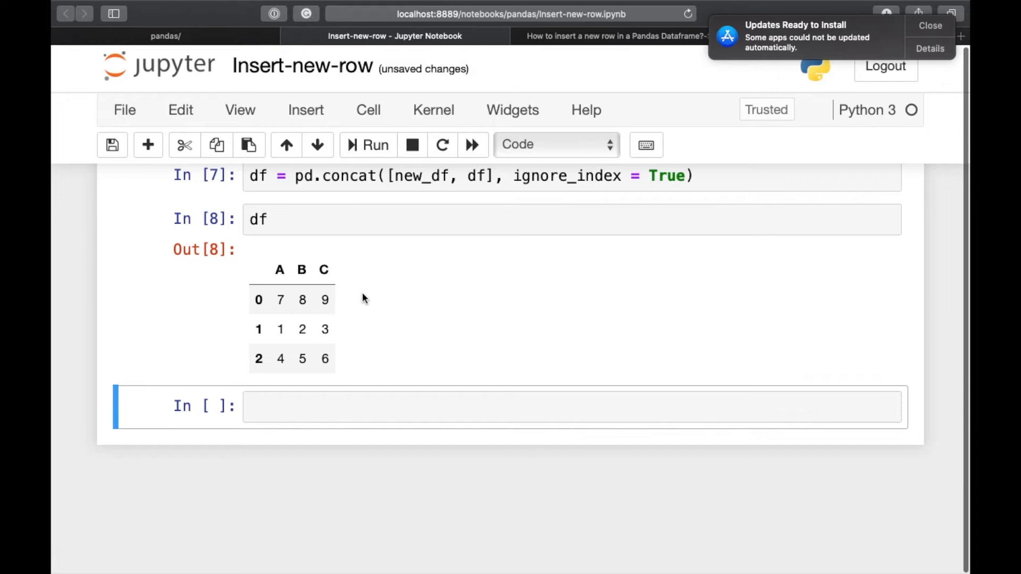
scroll(362, 300, up, 3)
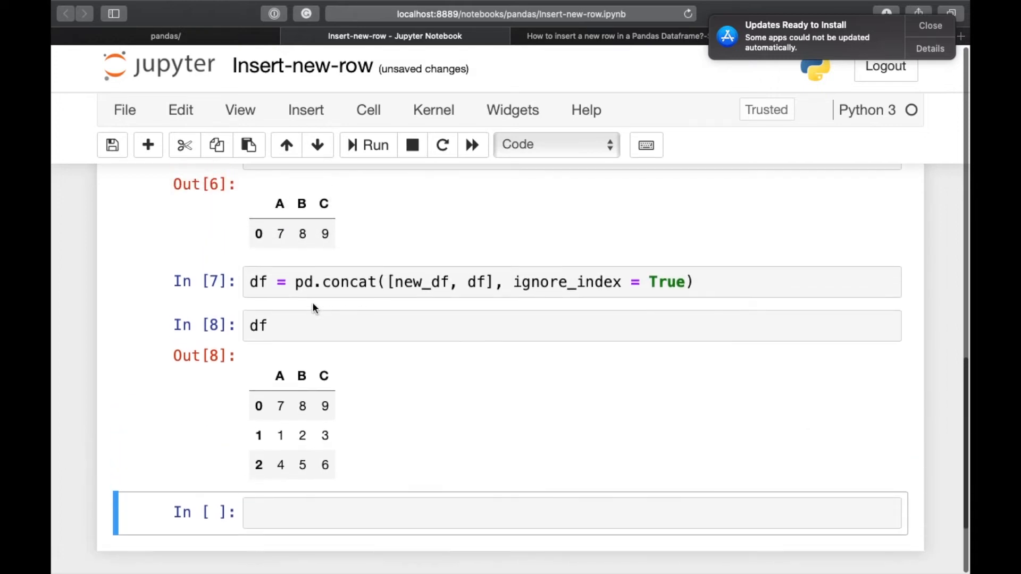
Step: Cut the new_df, concat and df display cells, leaving new_row followed by an empty cell
click(289, 282)
scroll(289, 282, up, 2)
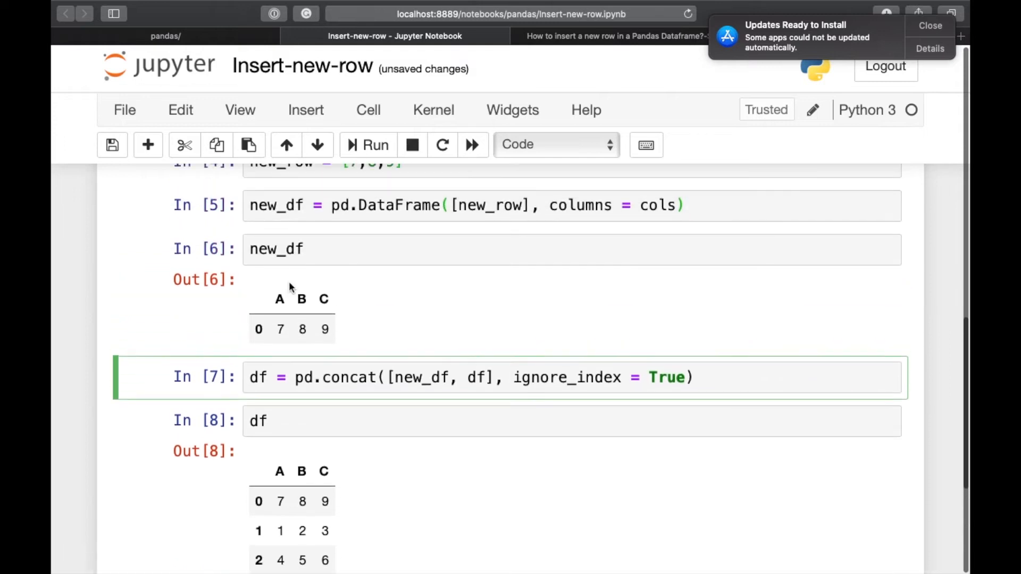
click(264, 205)
click(184, 144)
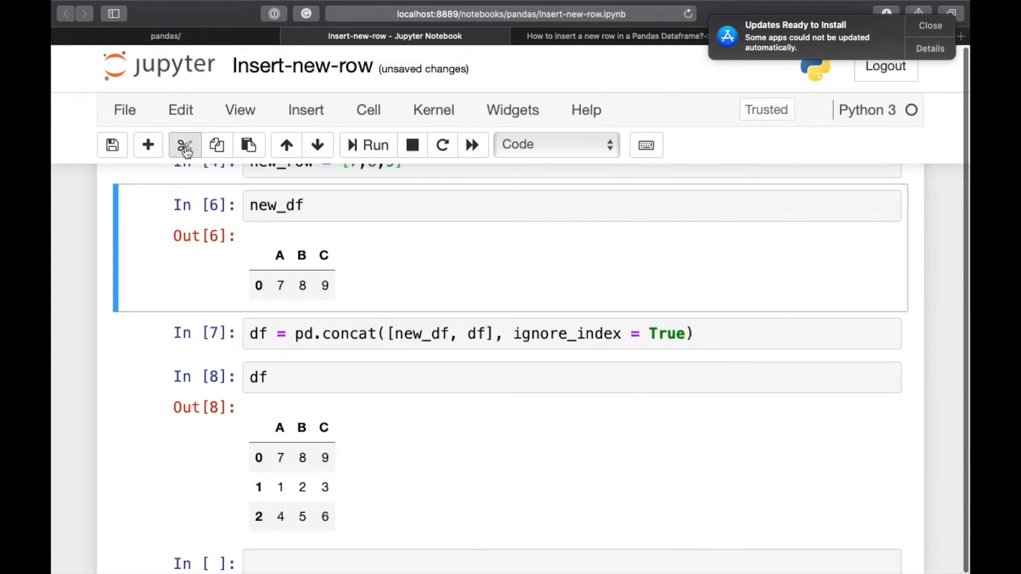
click(185, 147)
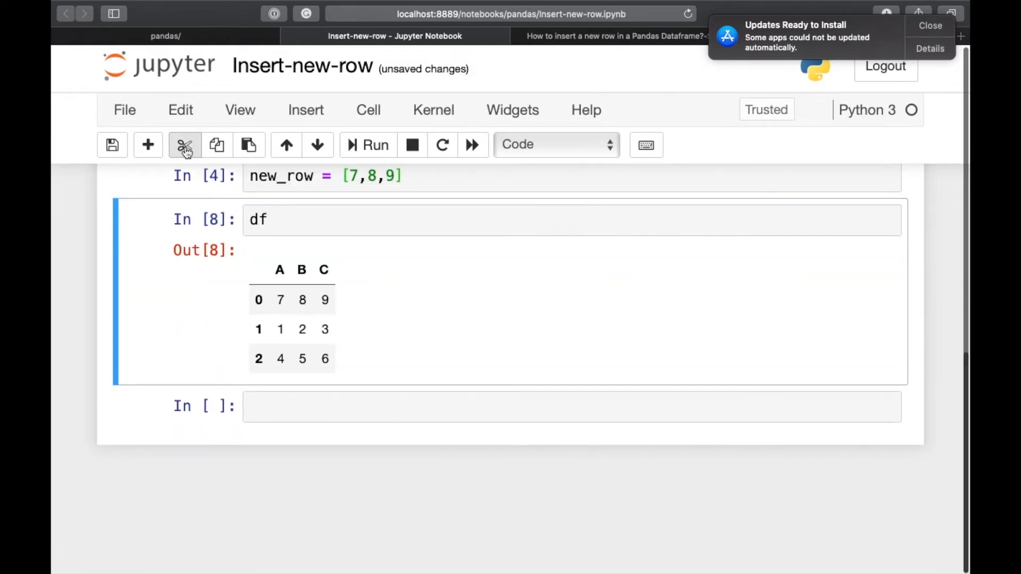
click(184, 147)
click(310, 414)
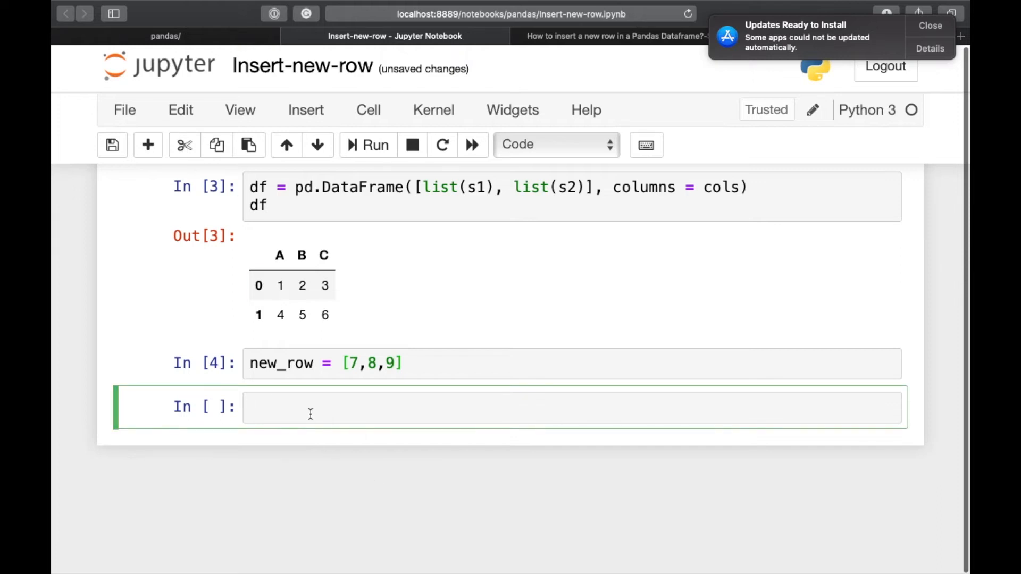
text(import numpy a)
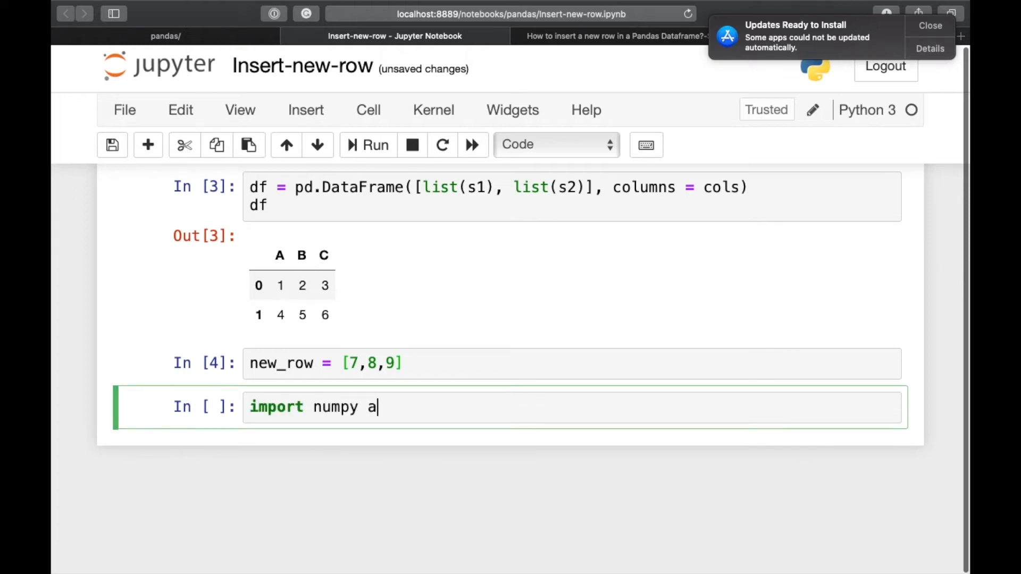
text(s np)
Step: Import numpy and rebuild df from np.insert(df.values, 1, new_row, axis=0), then add a df cell
key(shift+Return)
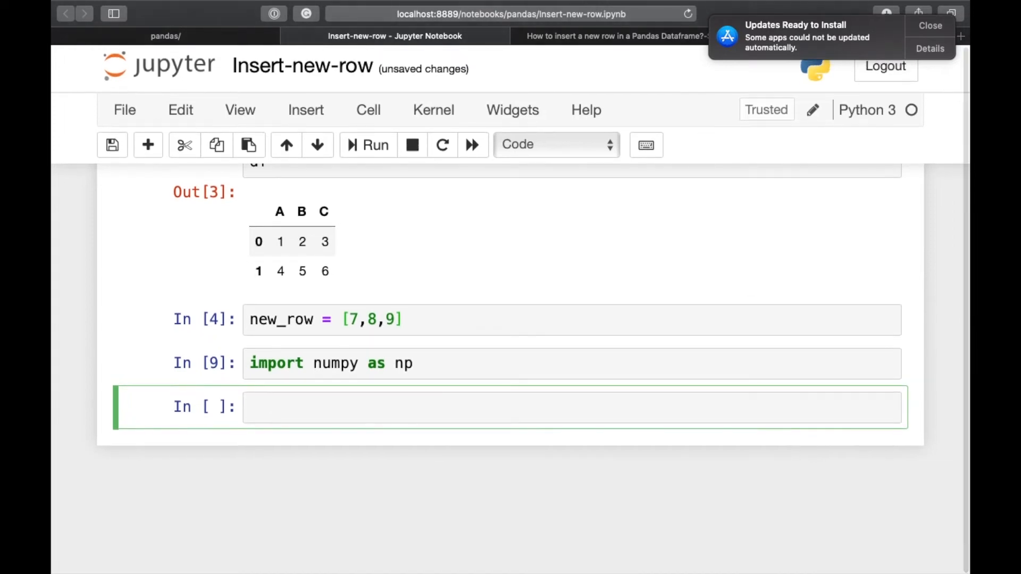
text(df )
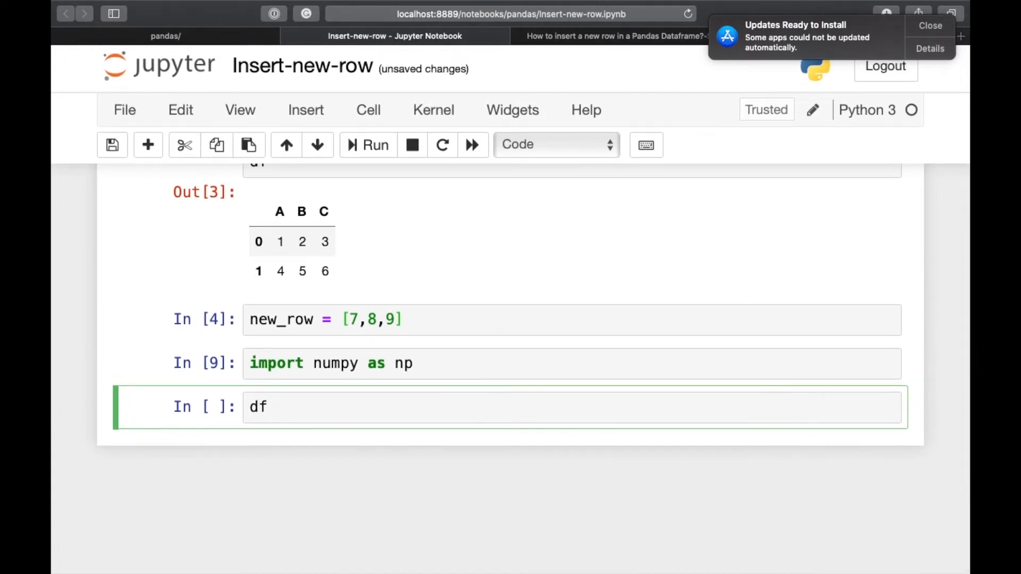
text(= pd.D)
text(ataf)
key(BackSpace)
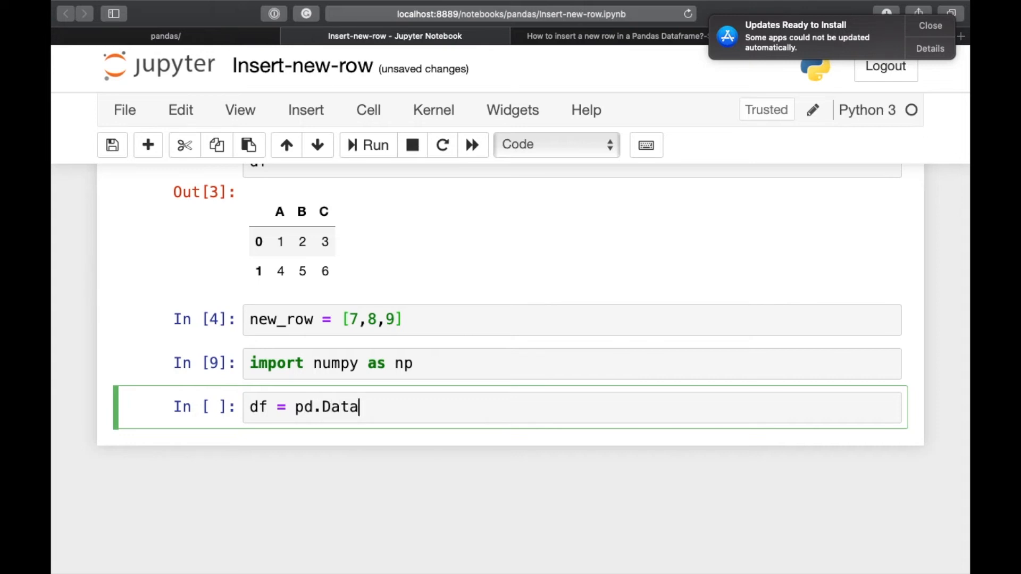
text(Frame()
text(np.i)
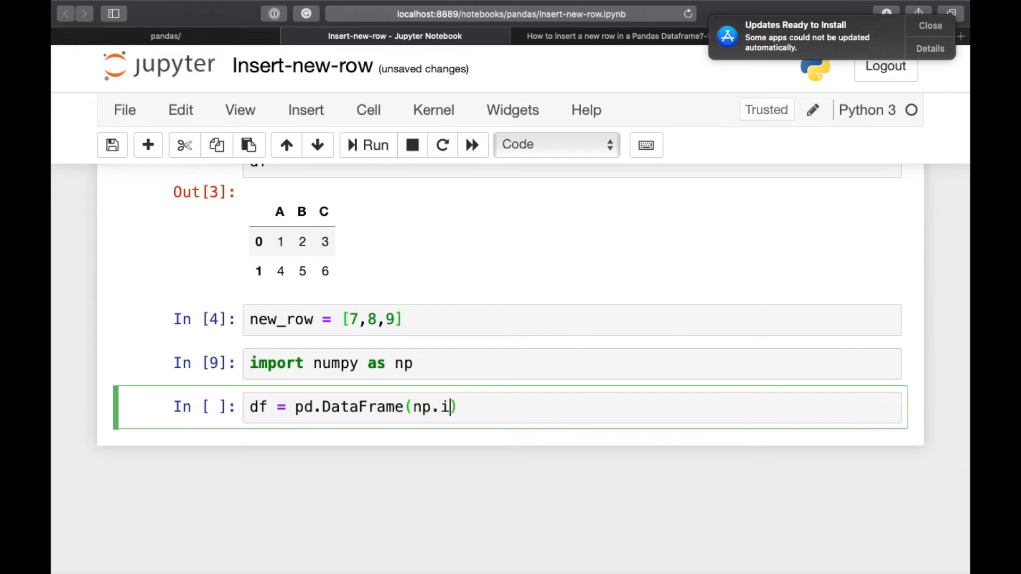
text(nsert)
text((df.values)
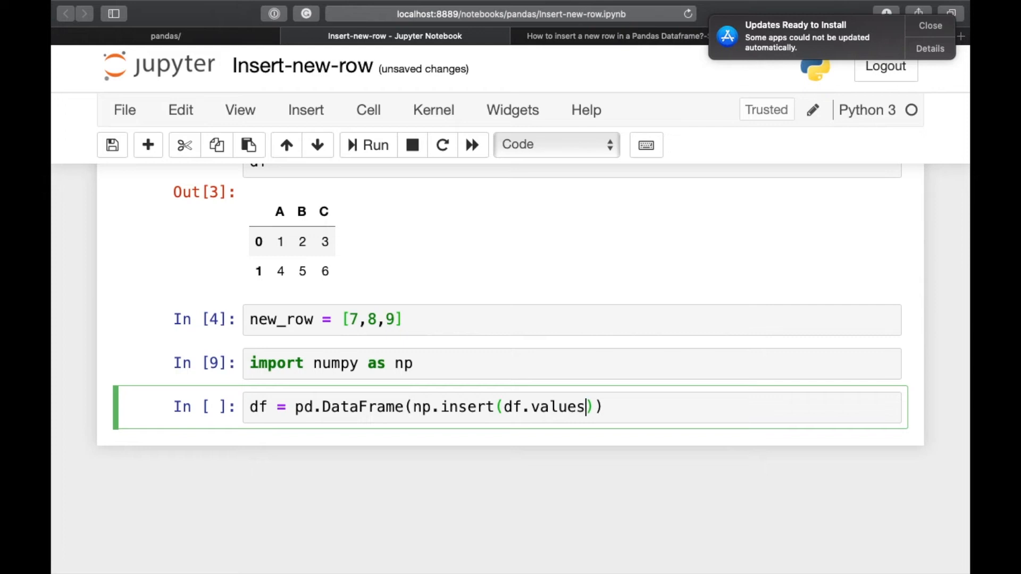
text(, )
text(1, new)
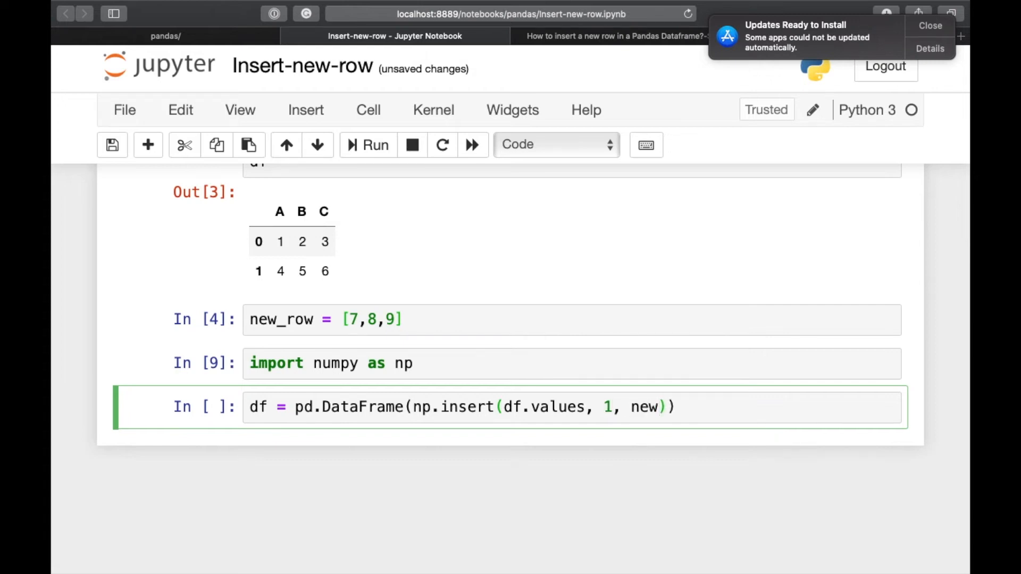
text(_row)
text(, axis =)
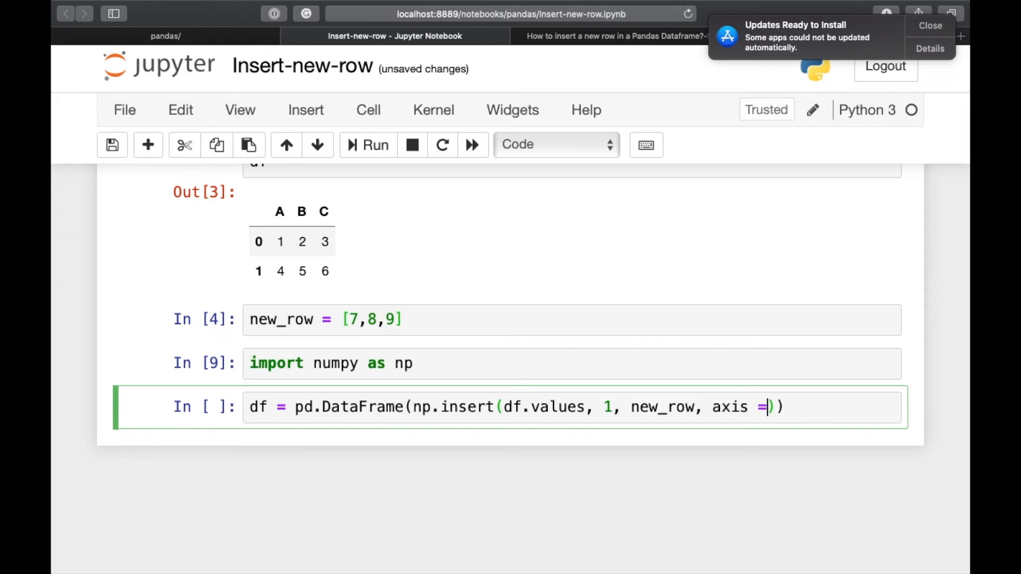
text( 0)
key(shift+Return)
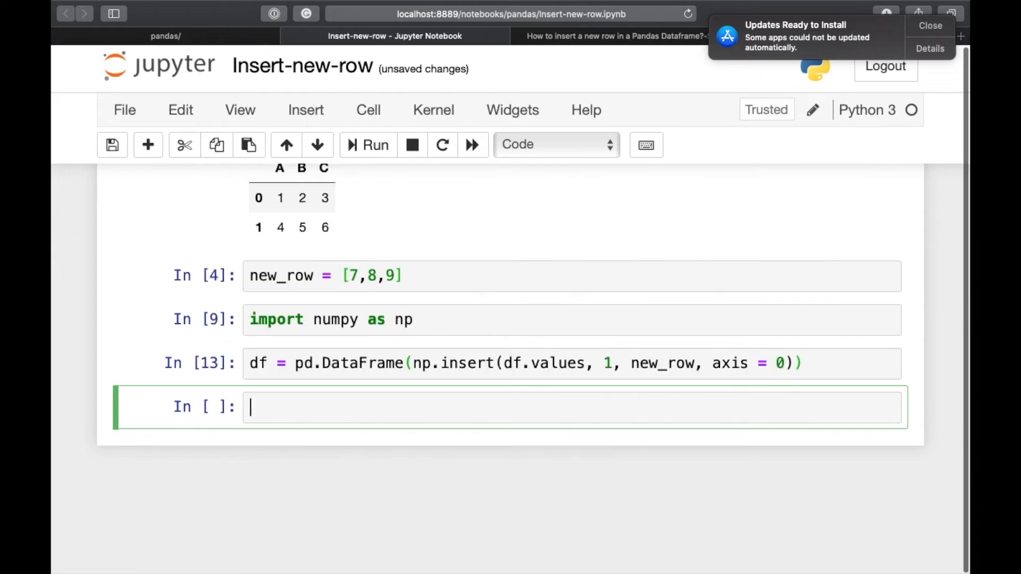
text(df)
click(437, 112)
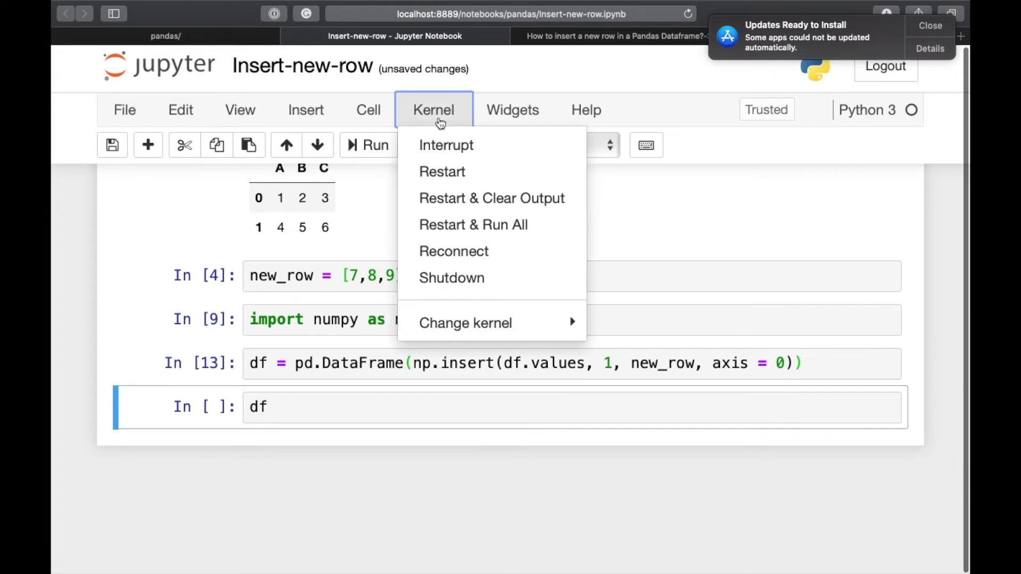
Step: Restart & Run All so df shows 7, 8, 9 as row 1 with columns 0, 1, 2
click(479, 228)
click(783, 241)
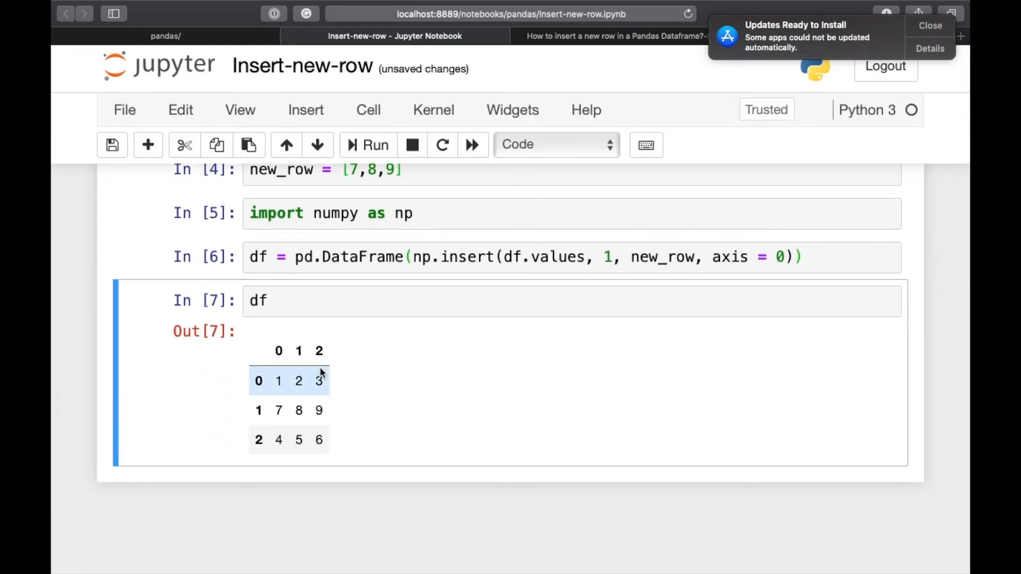
Step: Add ', columns =cols' to the np.insert DataFrame line to restore column labels
click(794, 268)
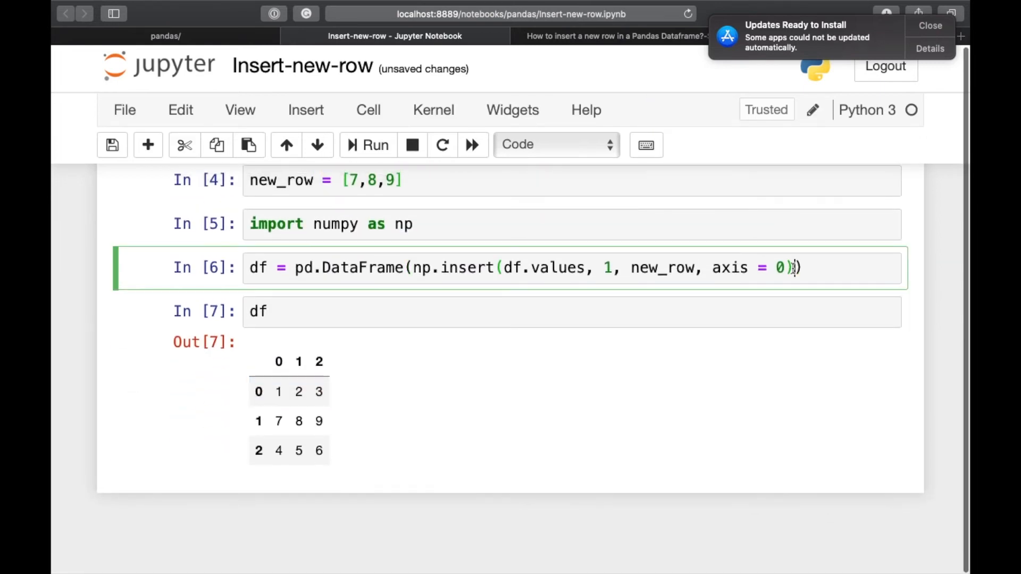
text(, cols)
key(BackSpace)
key(BackSpace)
text(umns )
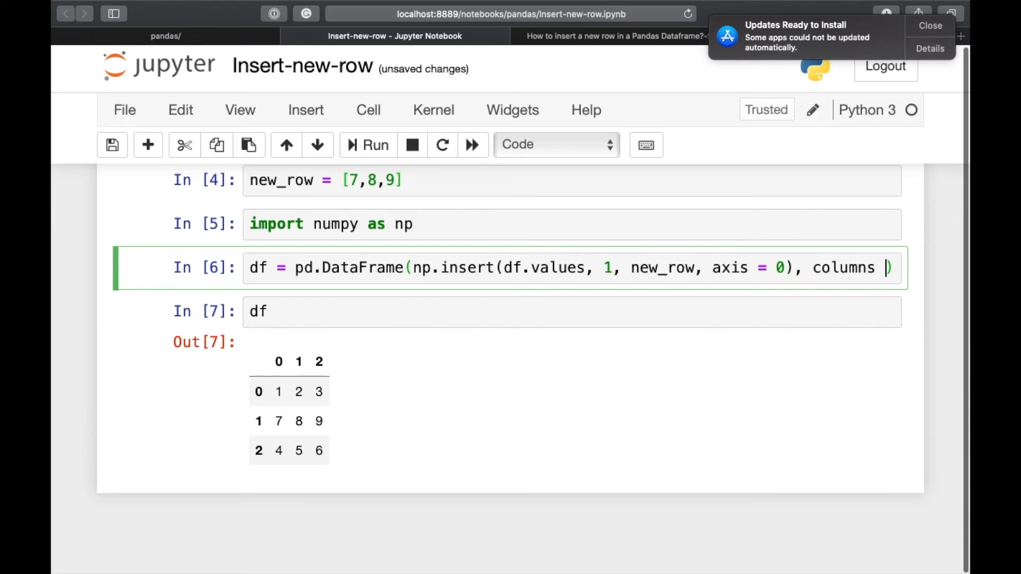
text(=cols)
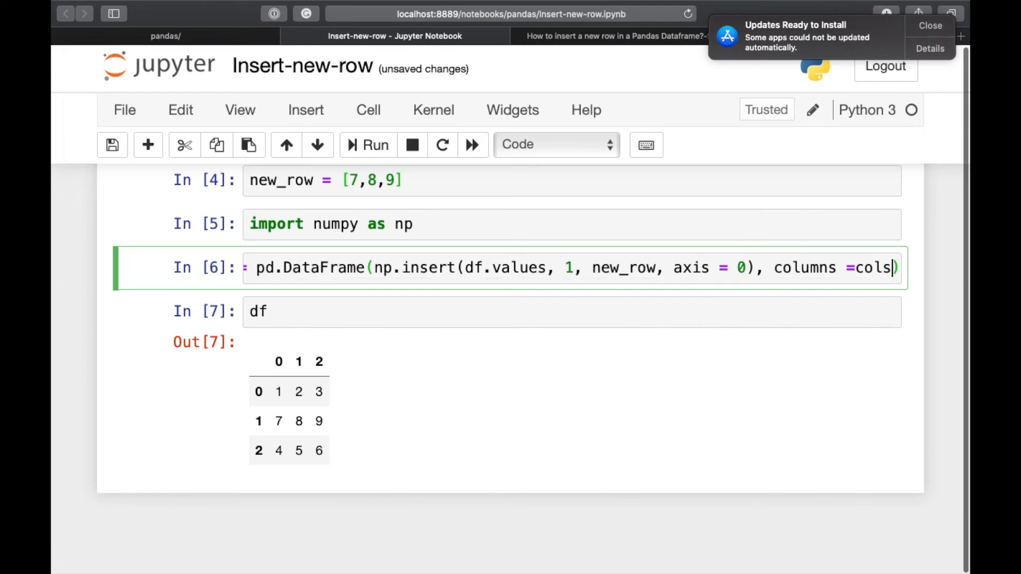
Step: Restart the kernel and re-run all cells of the notebook
click(434, 110)
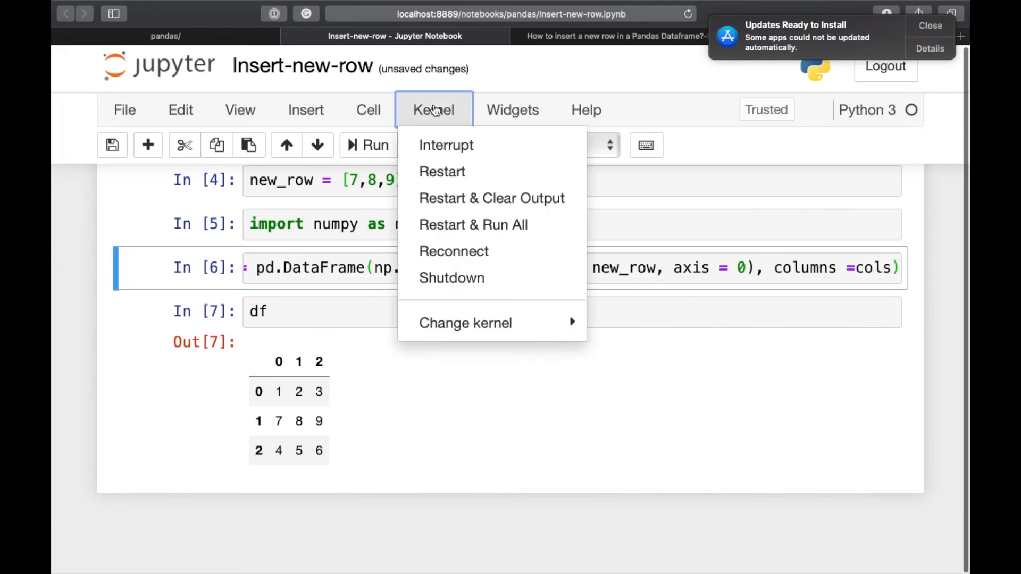
click(488, 231)
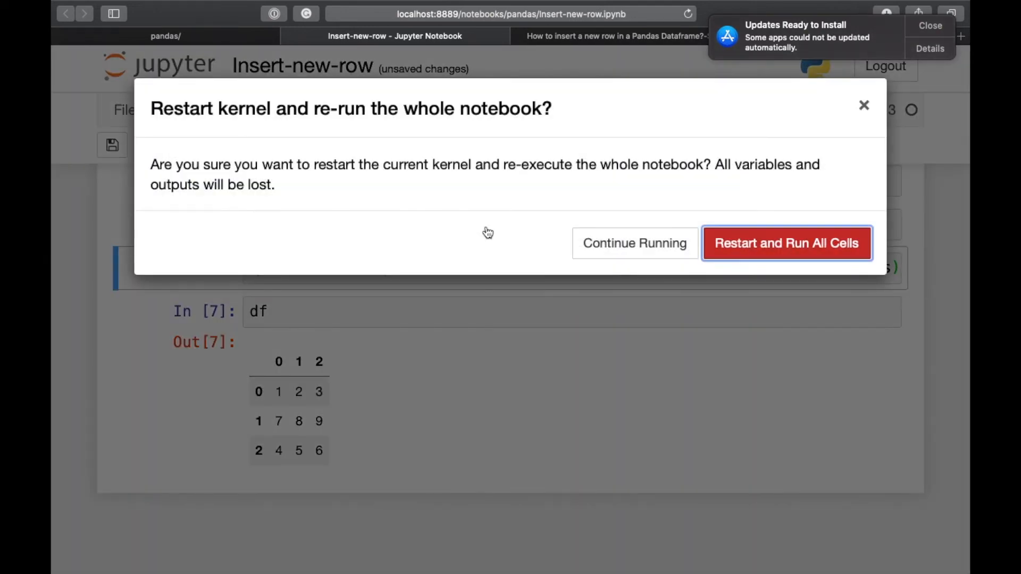
click(772, 243)
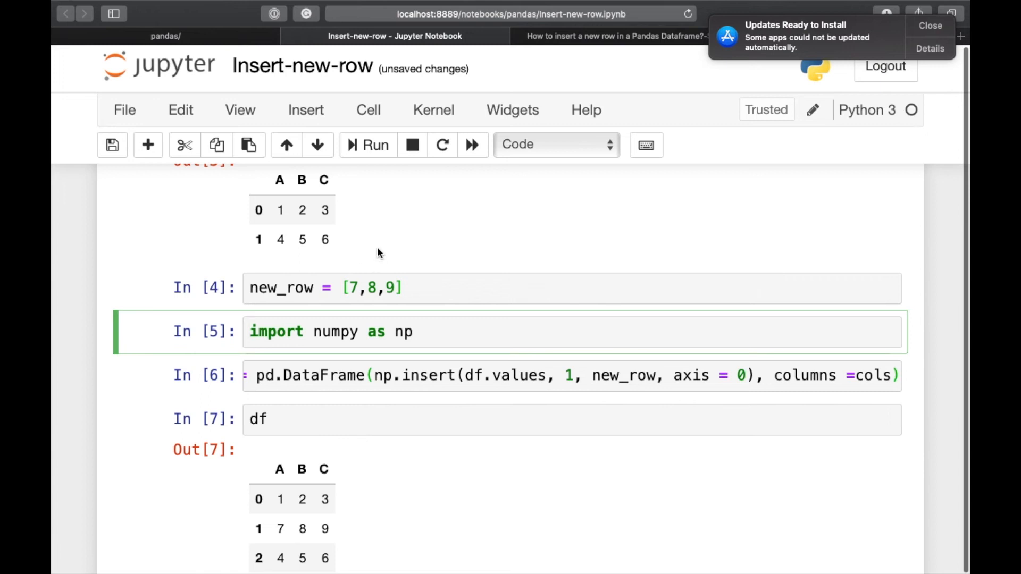
scroll(287, 216, down, 2)
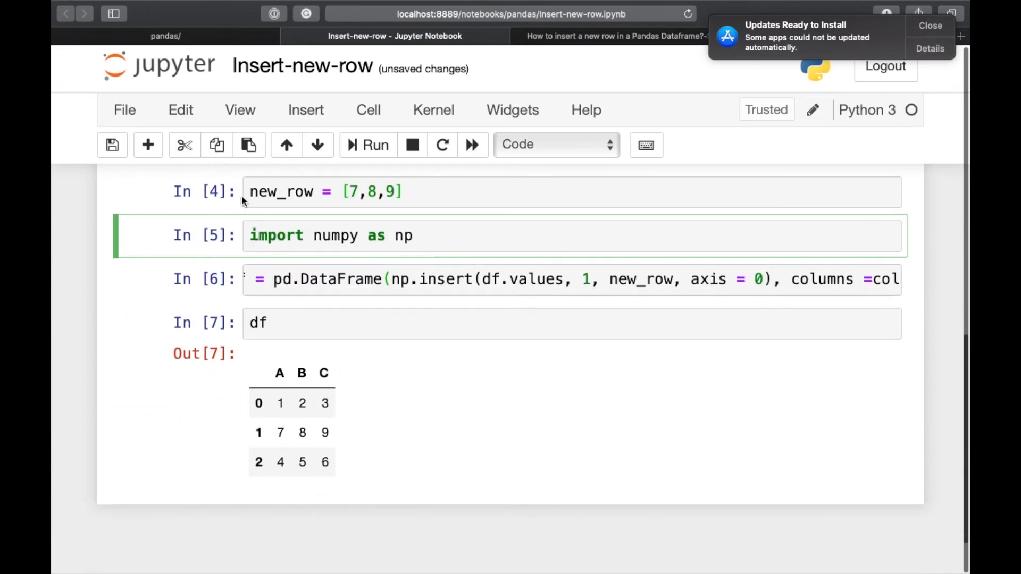
Step: Cut the numpy import, np.insert and df cells, then run the new_row = [7,8,9] cell
click(186, 145)
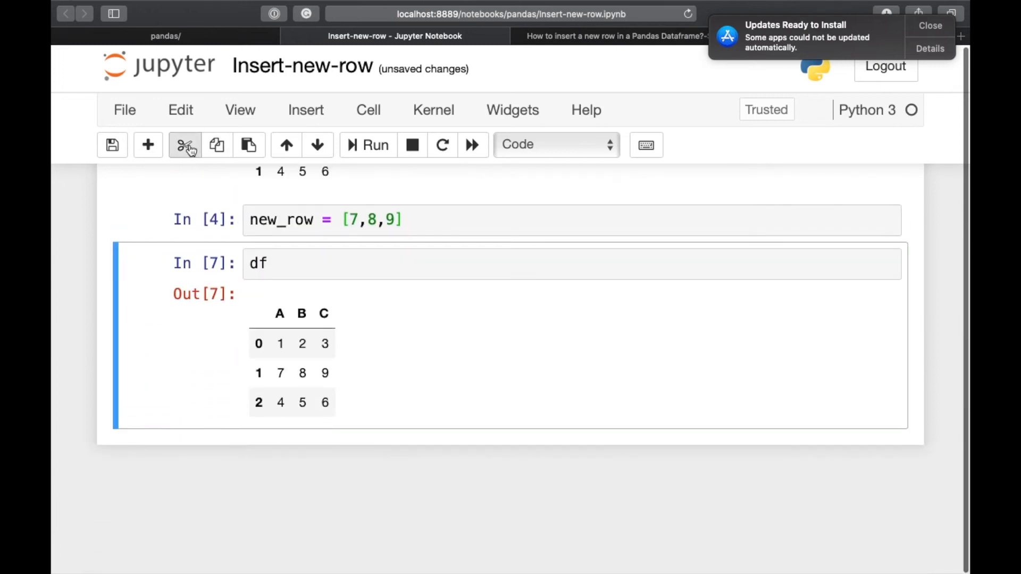
click(185, 145)
click(432, 414)
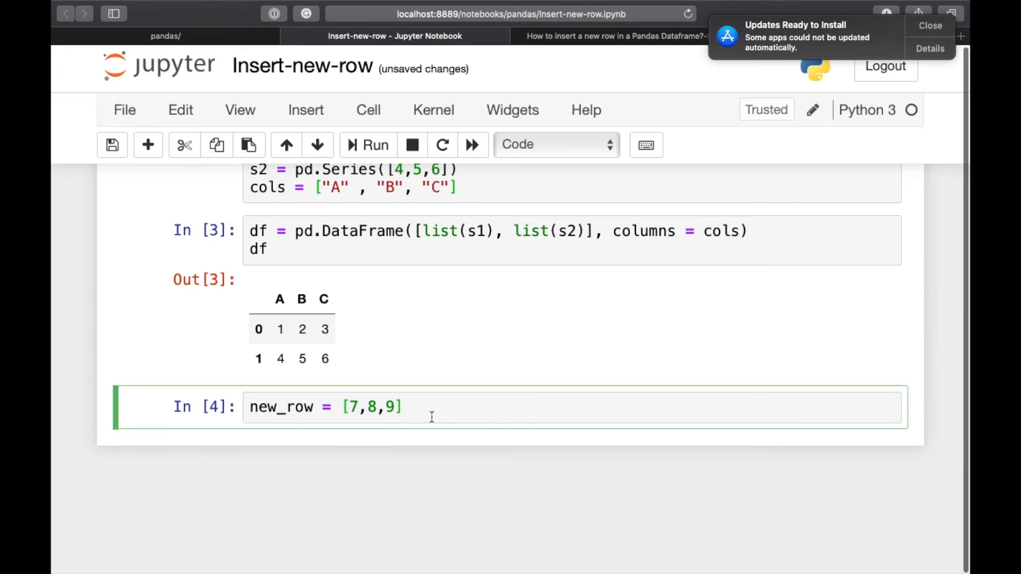
key(shift+Return)
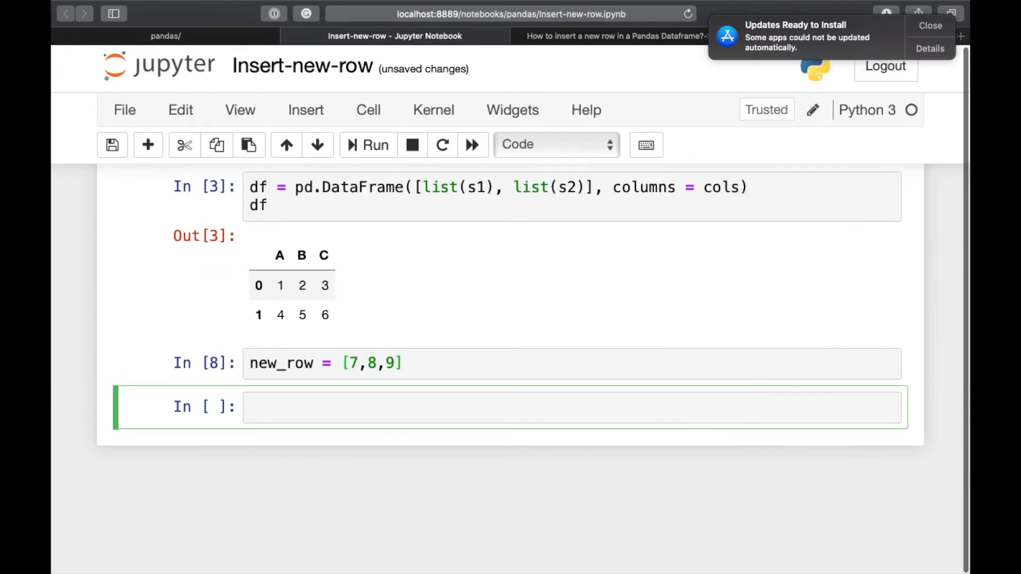
text(df)
Step: Create and run new_df = pd.DataFrame([new_row], columns = cols) as a one-row DataFrame
key(BackSpace)
key(BackSpace)
text(new)
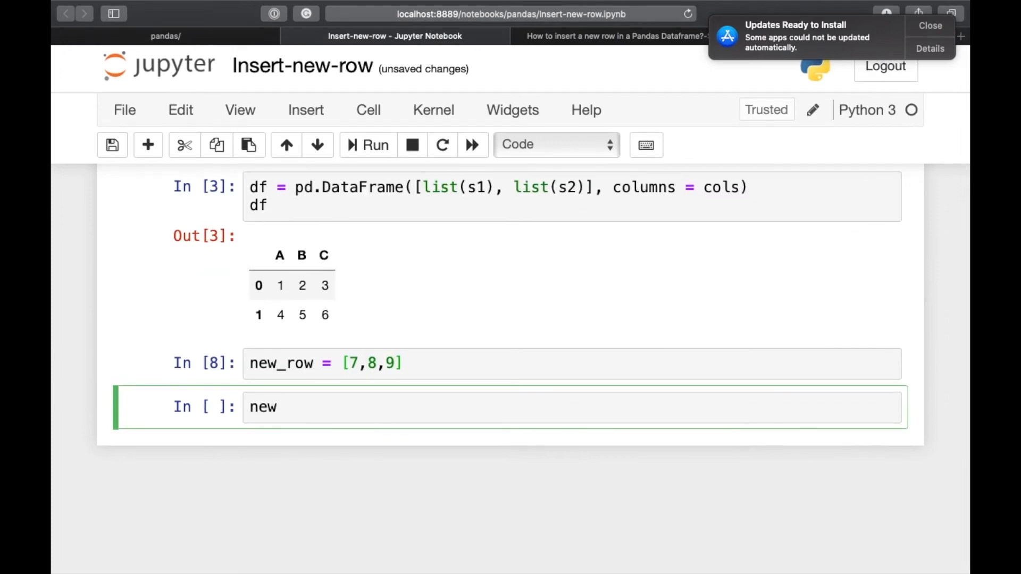
text(_df = pd.)
text(DataFrame)
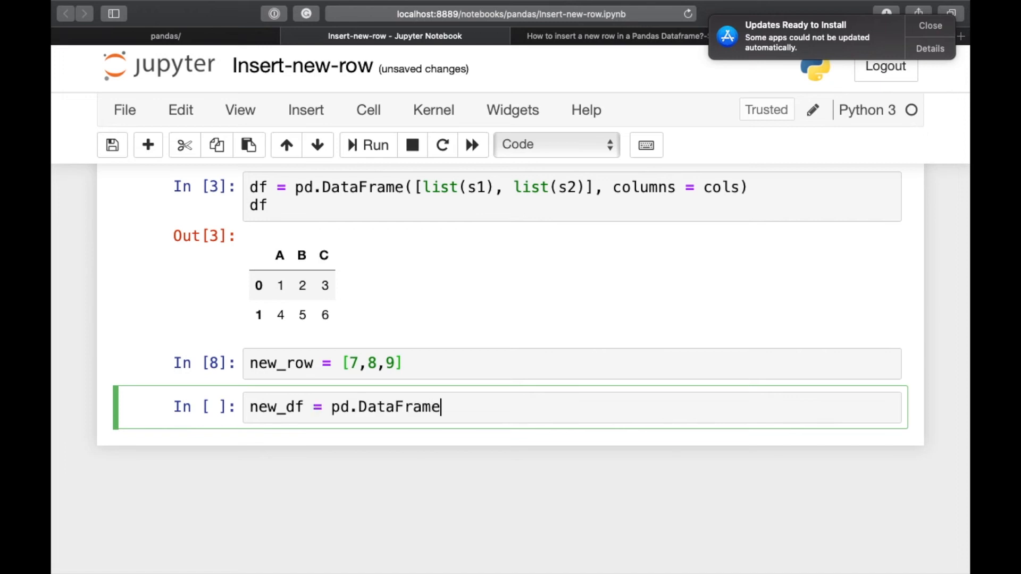
text(([new)
text(_row], co)
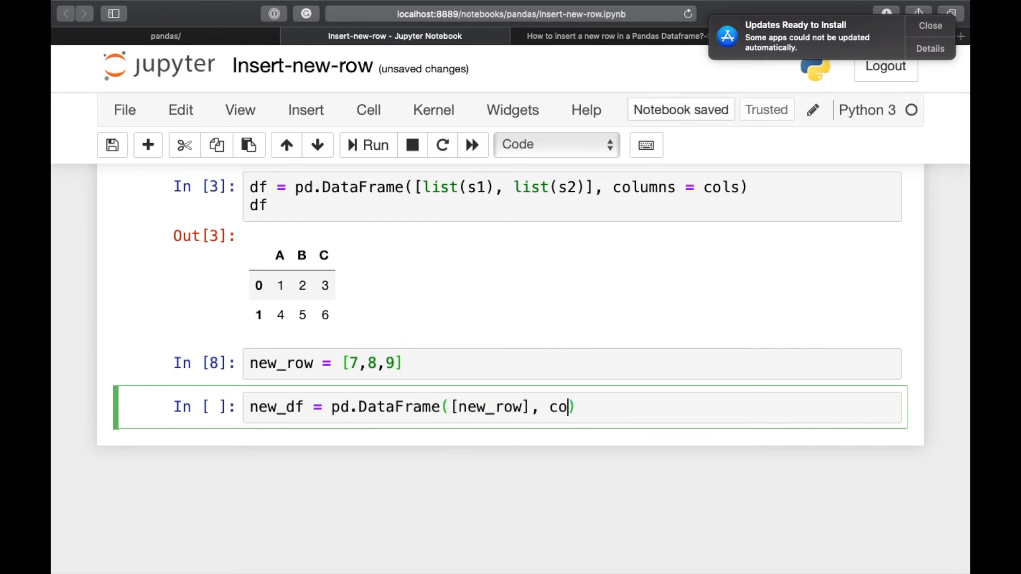
text(ls)
key(BackSpace)
text(umns =)
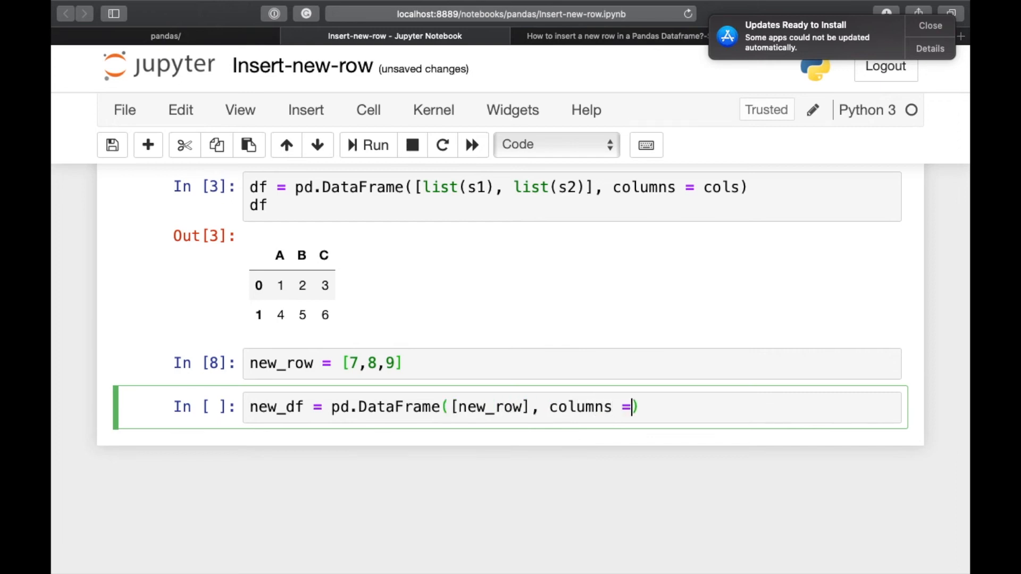
text( cols)
key(shift+Return)
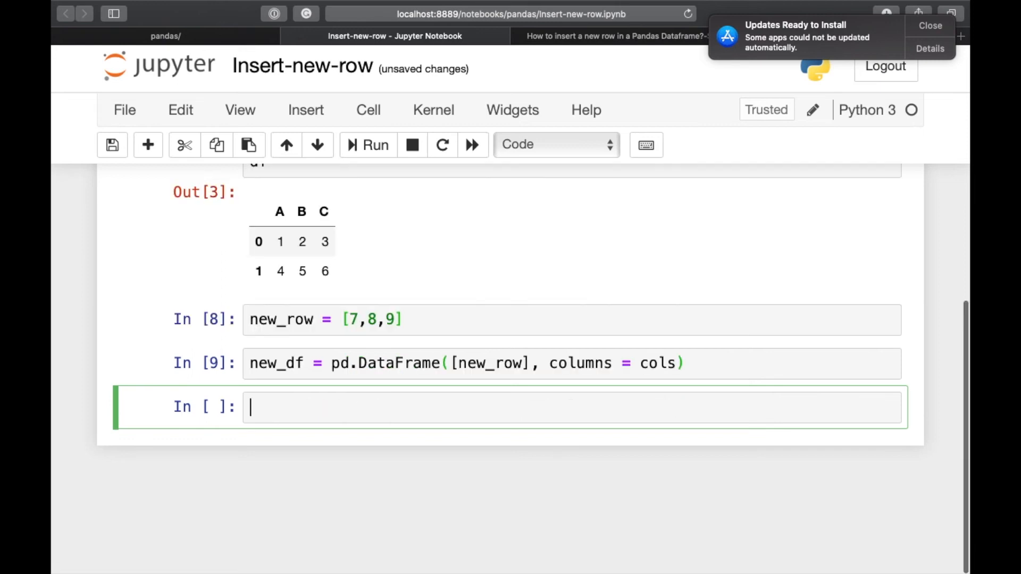
text(df = )
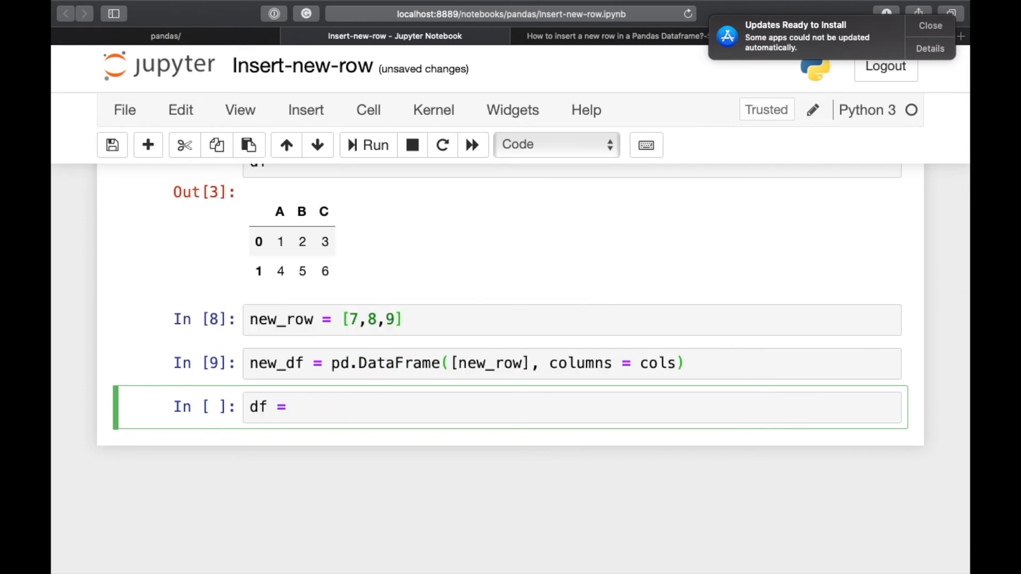
text(p)
text(d.concat)
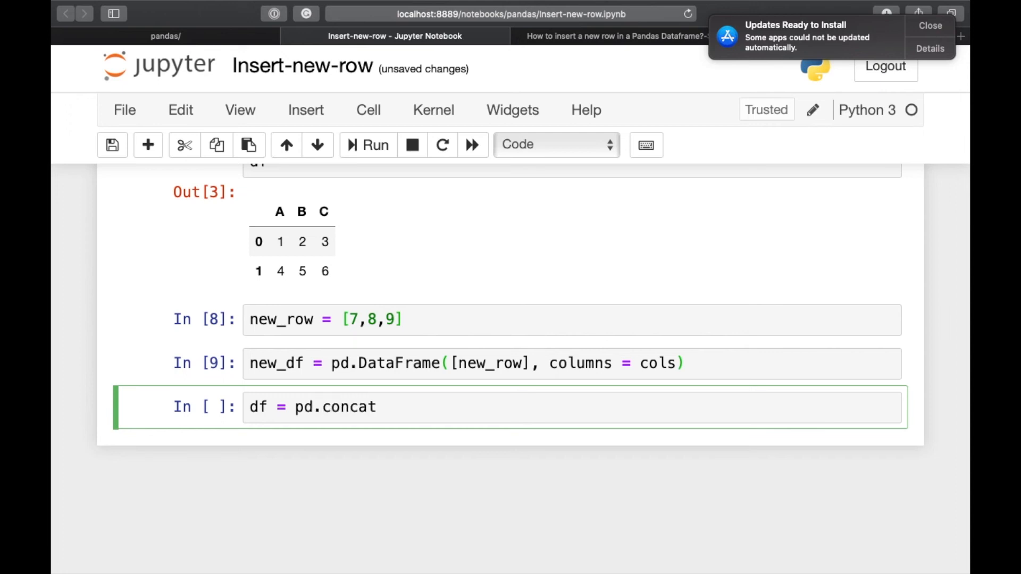
text(([df)
text([)
text(:1], )
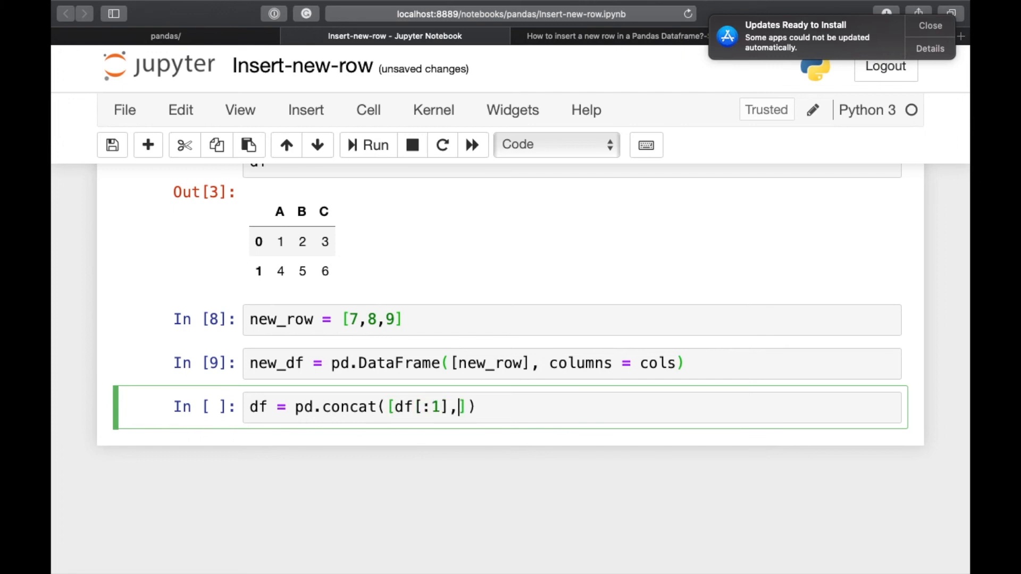
text(new_d)
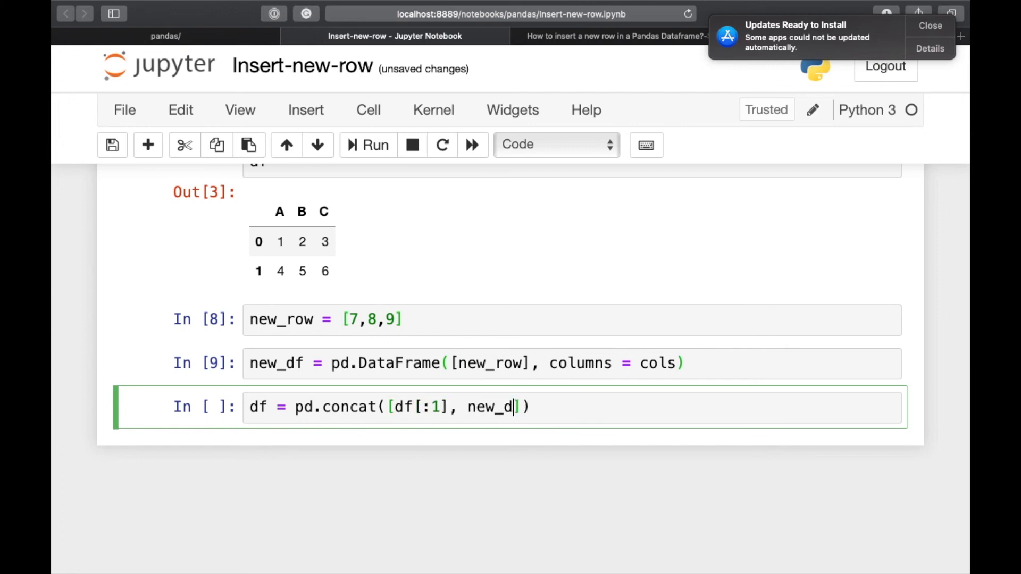
text(f, )
text(df)
text([1)
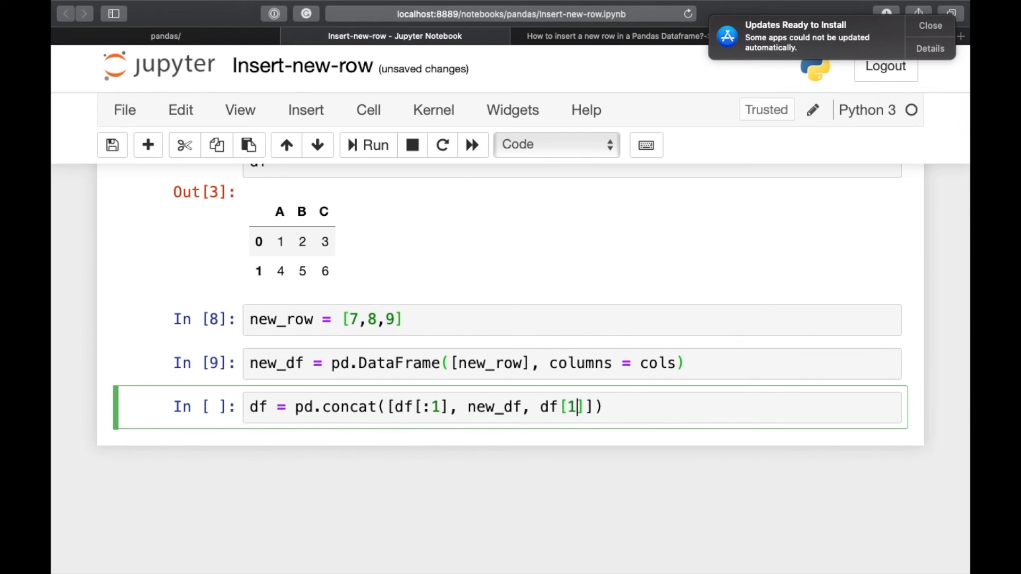
text(:)
Step: Run df = pd.concat([df[:1], new_df, df[1:]], ignore_index =True) and display df with four rows
key(Right)
key(Right)
text(, i)
text(gnore_index )
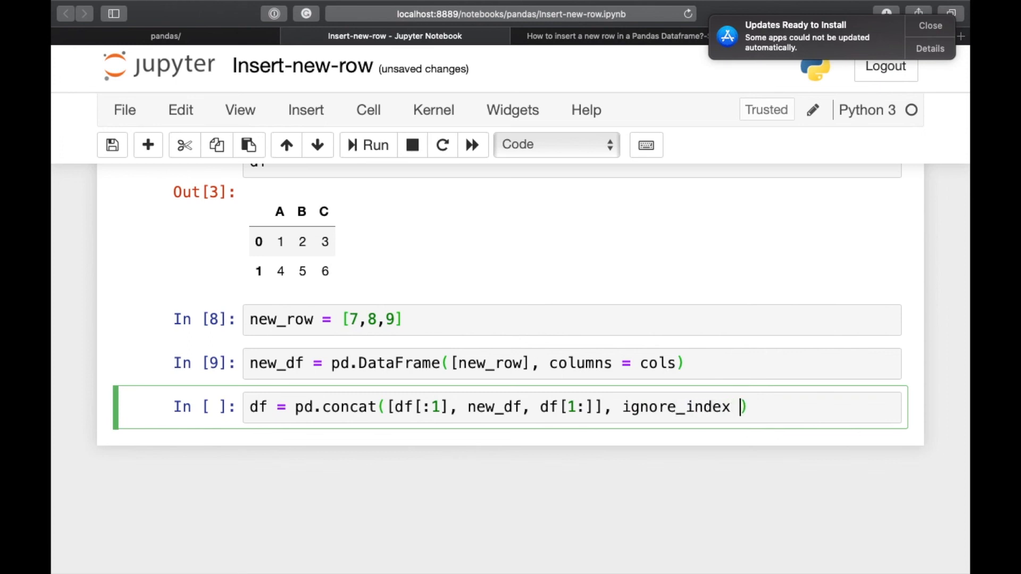
text(=True)
key(shift+Return)
text(df)
key(shift+Return)
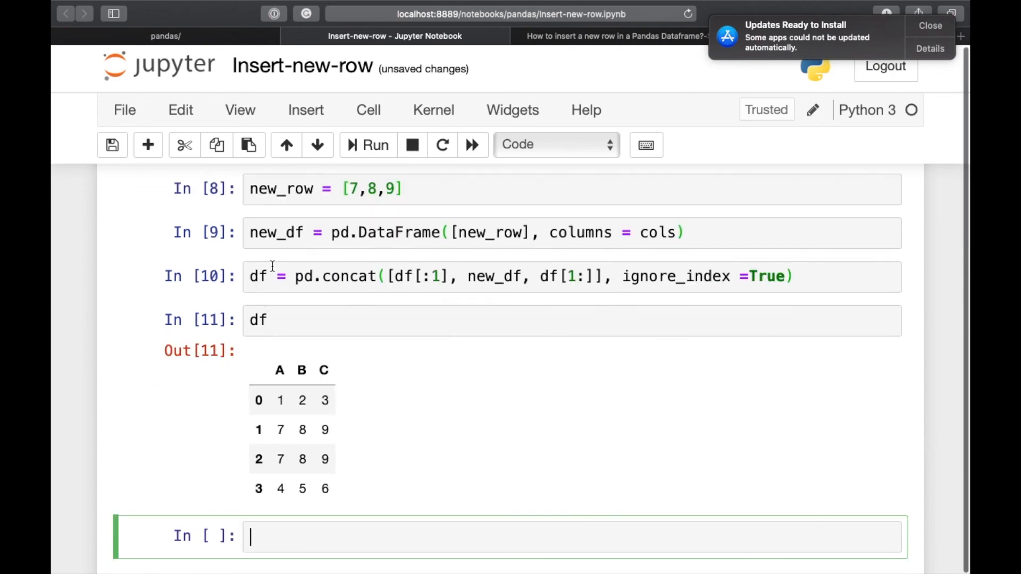
Step: Restart the kernel and re-run all cells so df shows 7, 8, 9 at index 1
click(438, 112)
click(505, 232)
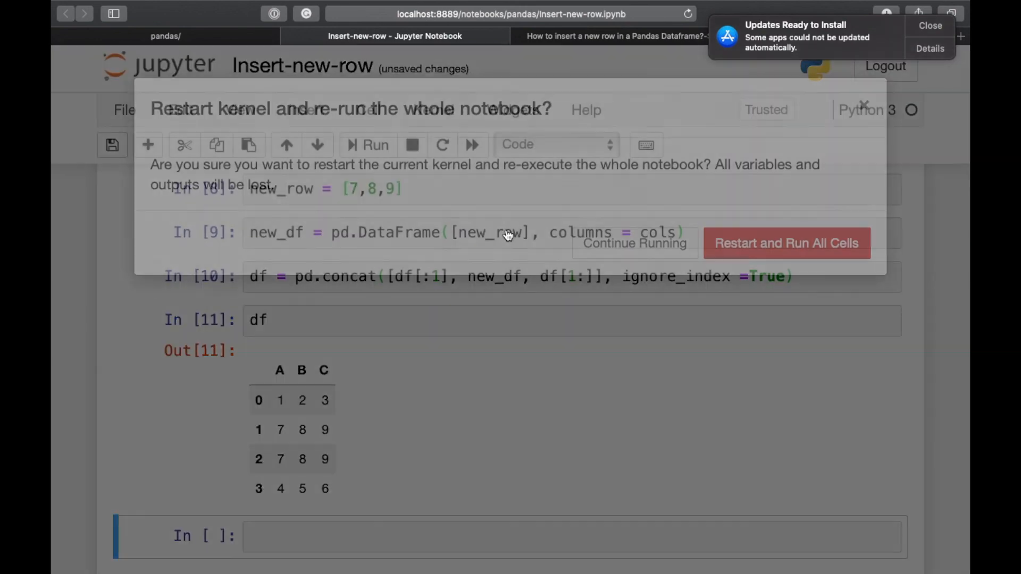
click(758, 243)
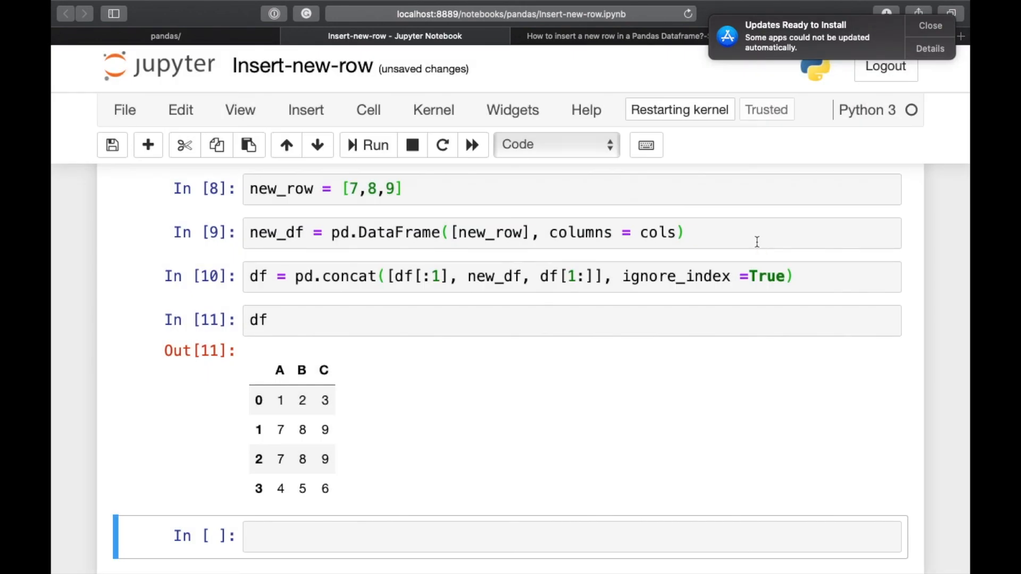